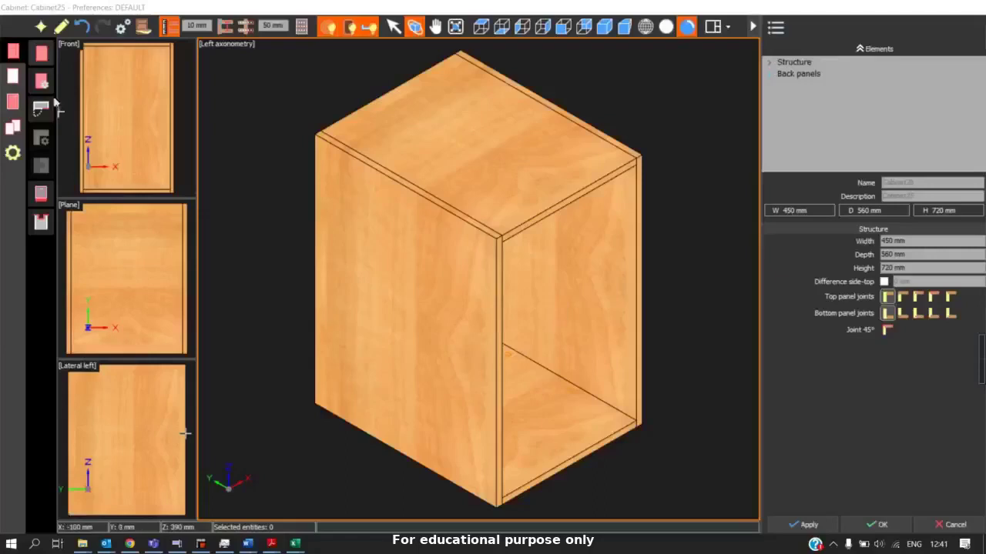
Open the standard cabinet's parameters for editing and set its height to 2100 mm
{"action": "left_click", "coordinate": [40, 26]}
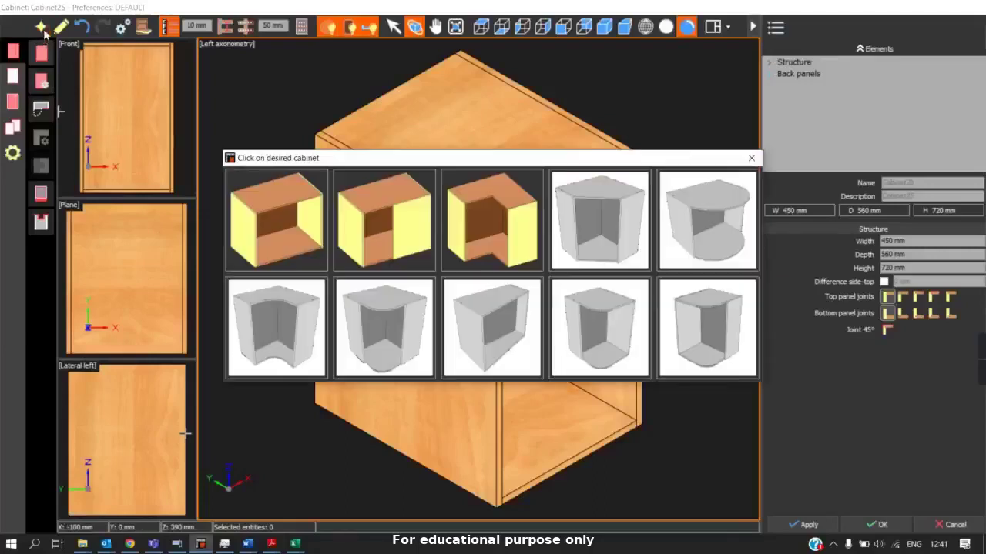
{"action": "left_click", "coordinate": [751, 158]}
{"action": "left_click", "coordinate": [60, 28]}
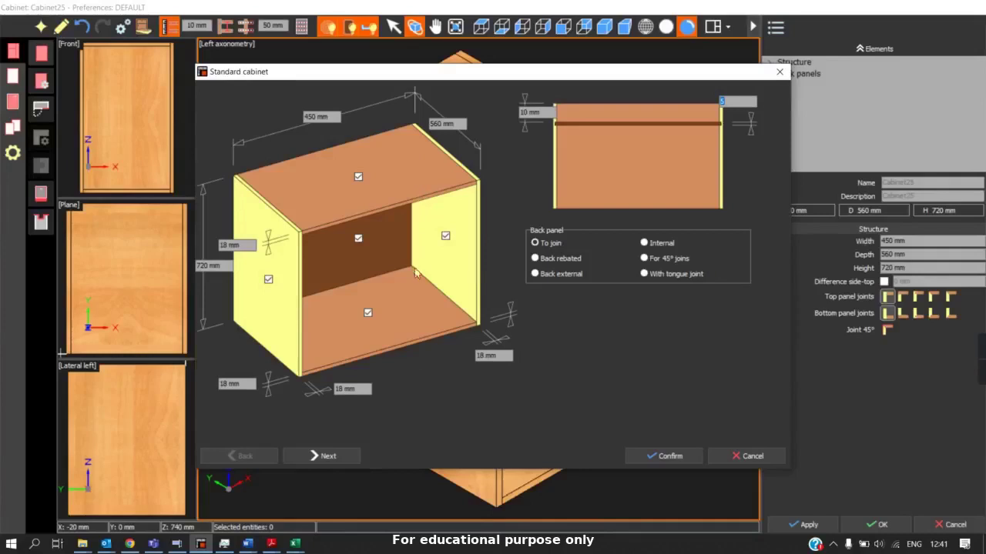
{"action": "left_click", "coordinate": [207, 266]}
{"action": "left_click", "coordinate": [322, 116]}
{"action": "left_click", "coordinate": [453, 124]}
{"action": "left_click", "coordinate": [250, 246]}
{"action": "left_click", "coordinate": [225, 266]}
{"action": "type", "text": "2100"}
Set the cabinet's width to 1200 mm, depth to 600 mm and top panel thickness to 25 mm
{"action": "left_click", "coordinate": [331, 117]}
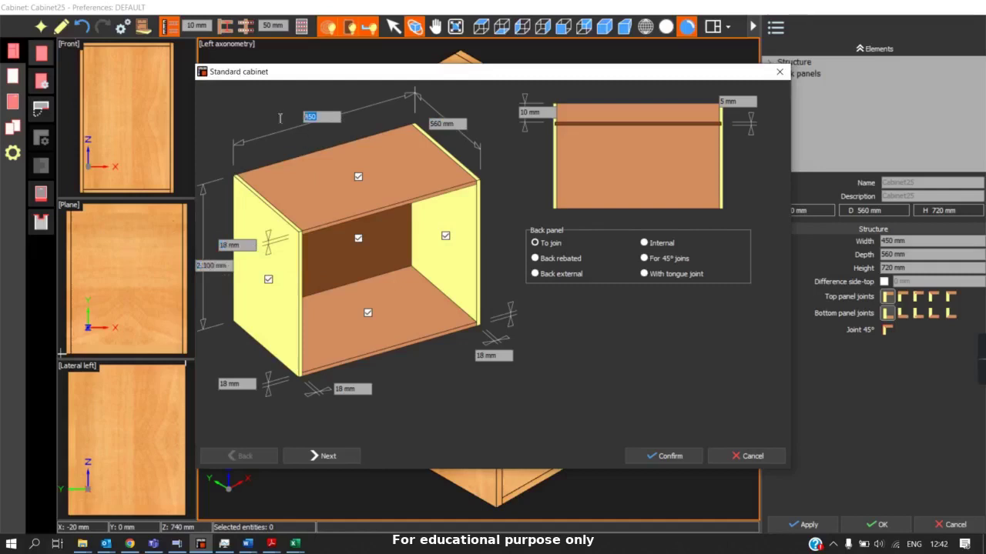
{"action": "type", "text": "1200"}
{"action": "left_click", "coordinate": [450, 124]}
{"action": "type", "text": "6"}
{"action": "left_click", "coordinate": [245, 245]}
{"action": "type", "text": "25"}
{"action": "left_click", "coordinate": [667, 458]}
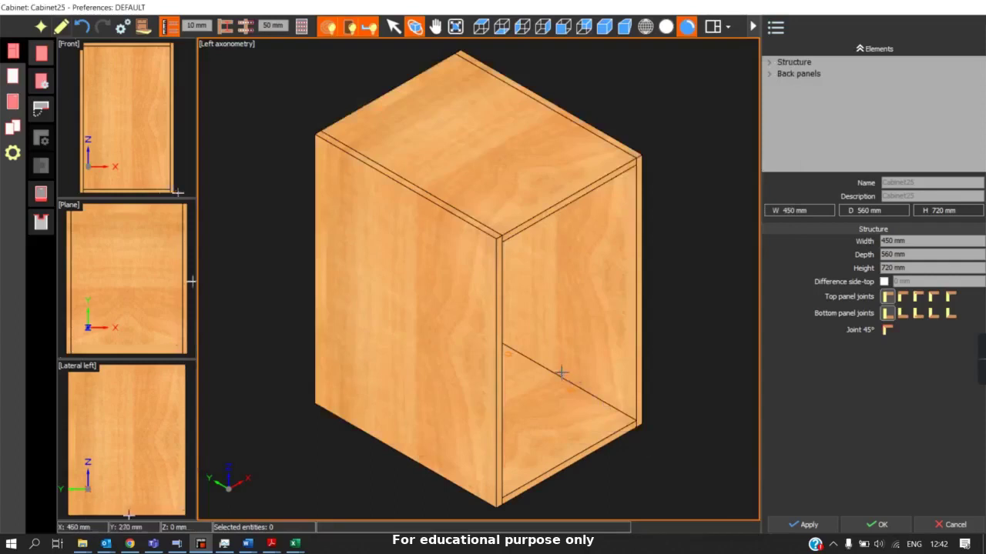
Set the cabinet's back panel thickness to 8 mm
{"action": "scroll", "coordinate": [431, 193], "scroll_direction": "up", "scroll_amount": 5}
{"action": "scroll", "coordinate": [286, 180], "scroll_direction": "down", "scroll_amount": 5}
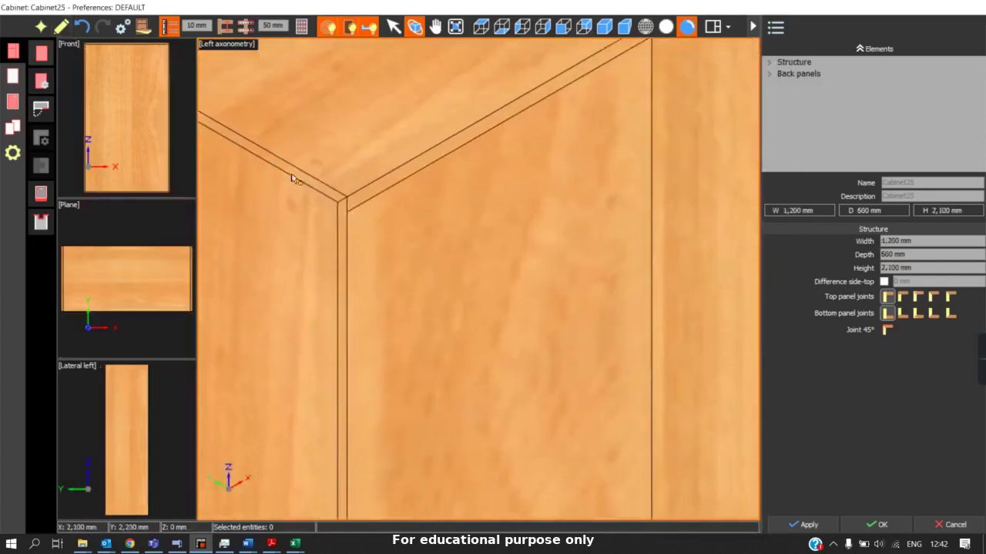
{"action": "scroll", "coordinate": [416, 275], "scroll_direction": "up", "scroll_amount": 5}
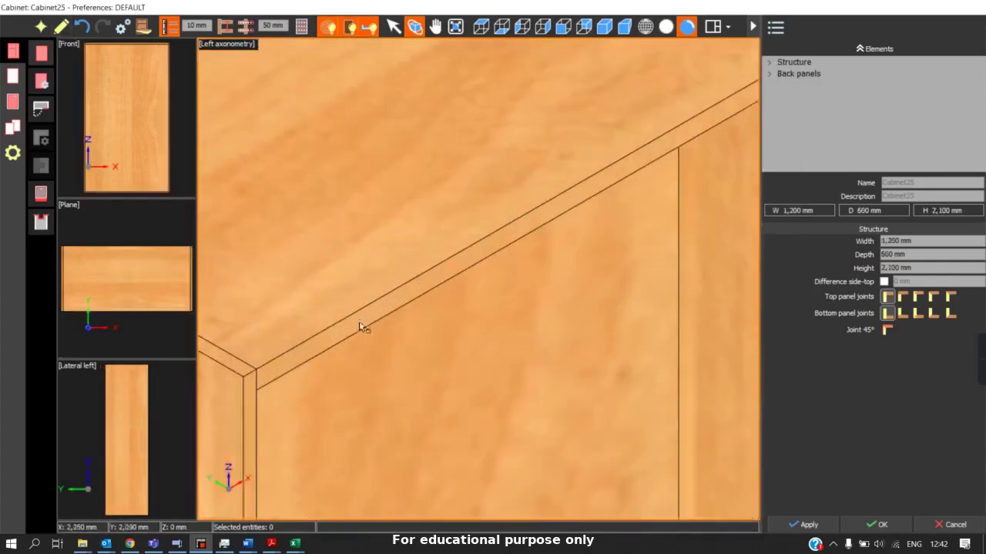
{"action": "scroll", "coordinate": [358, 321], "scroll_direction": "down", "scroll_amount": 10}
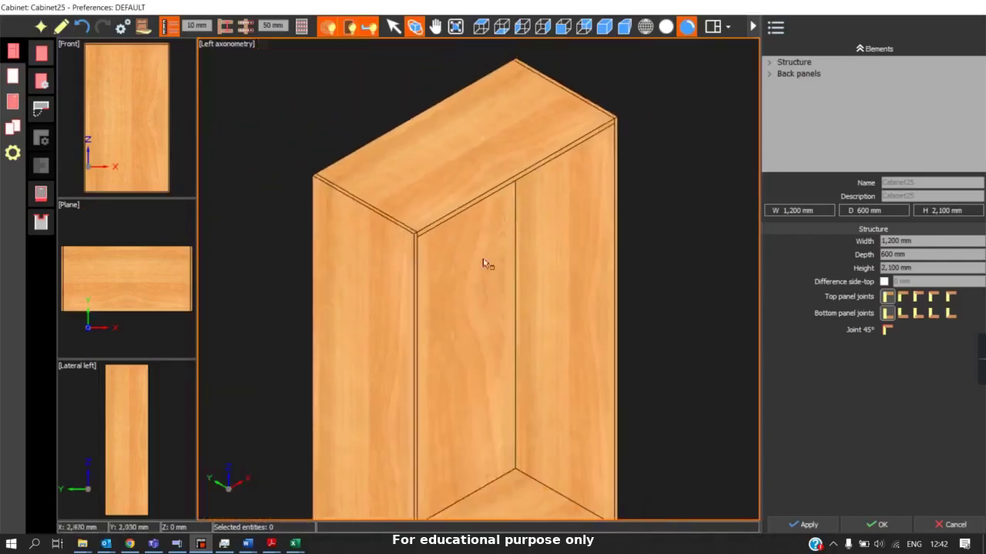
{"action": "left_click", "coordinate": [61, 26]}
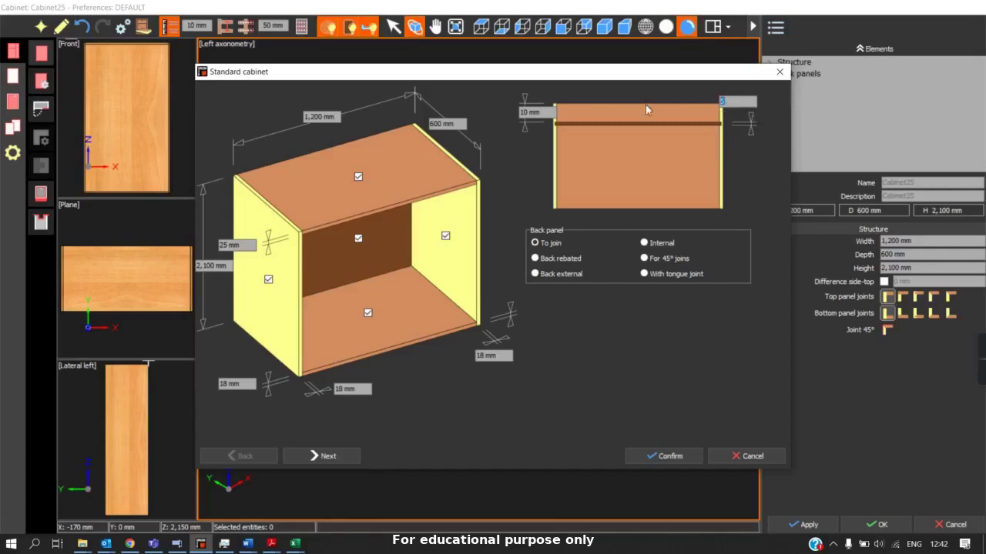
{"action": "type", "text": "8"}
{"action": "left_click", "coordinate": [656, 453]}
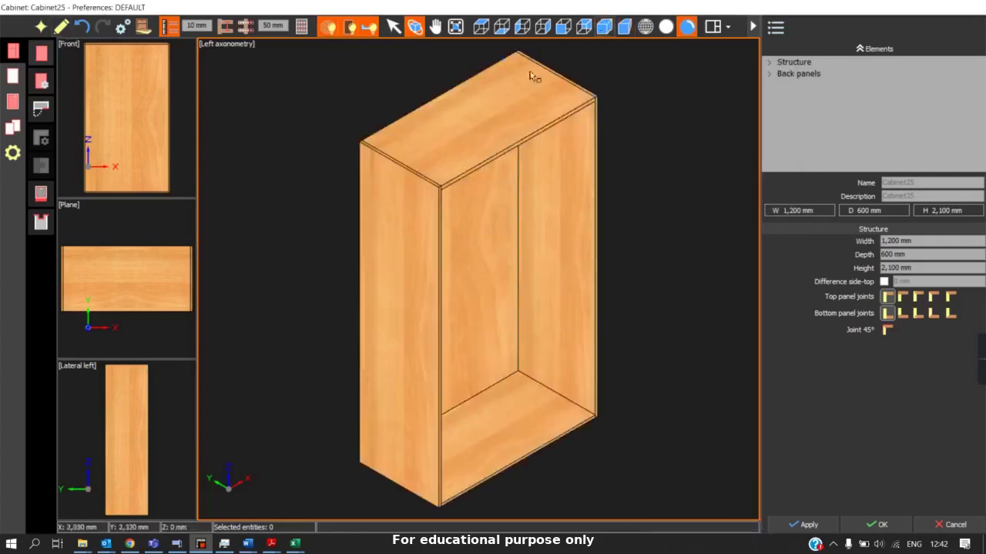
Examine the back panel's To join connection at the cabinet's rear corners in wireframe, from the plan and rear views
{"action": "left_click", "coordinate": [481, 26]}
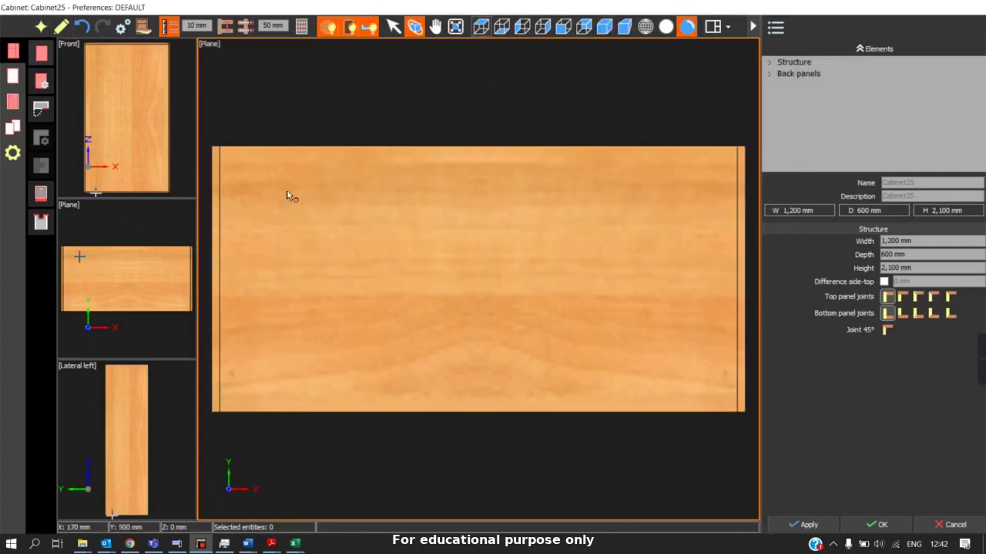
{"action": "key", "text": "w"}
{"action": "scroll", "coordinate": [204, 160], "scroll_direction": "up", "scroll_amount": 6}
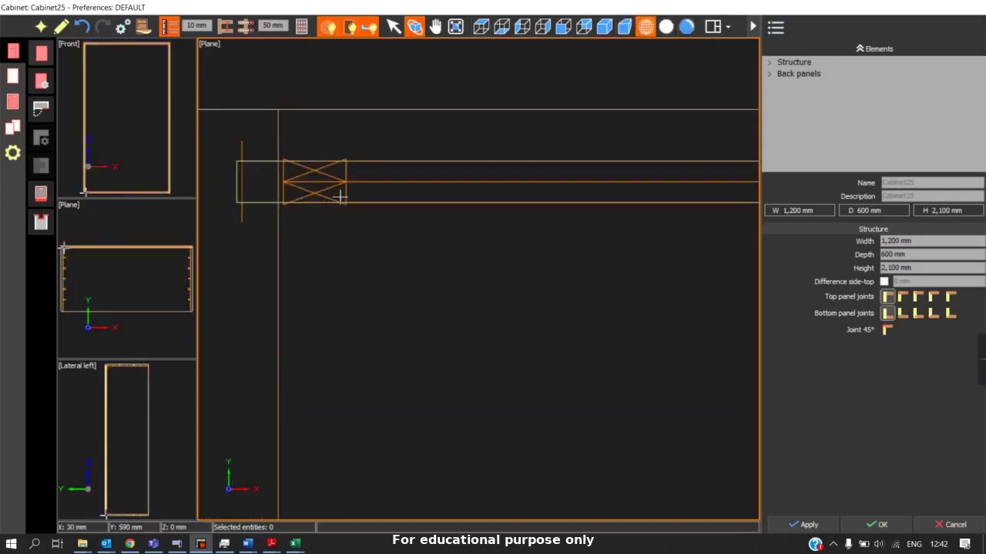
{"action": "scroll", "coordinate": [454, 118], "scroll_direction": "down", "scroll_amount": 4}
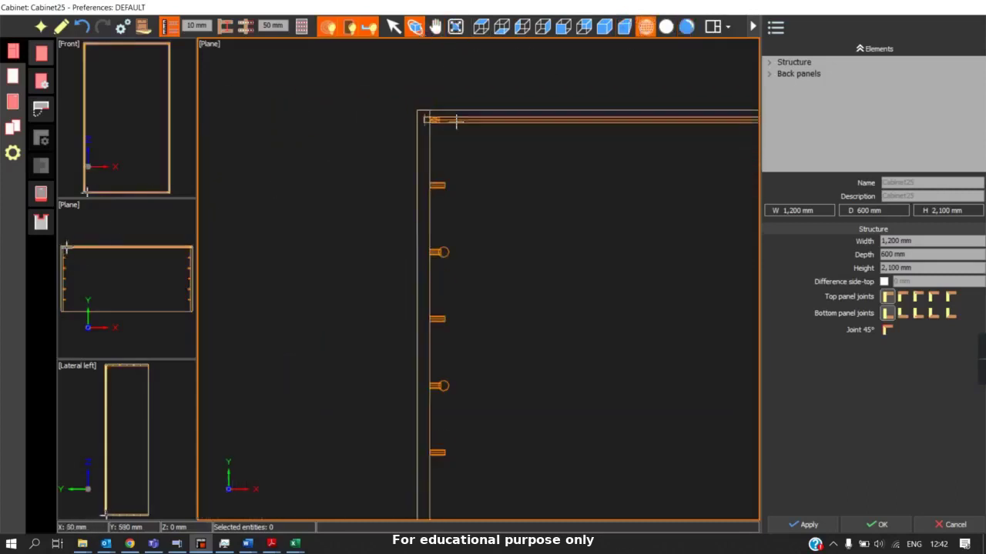
{"action": "scroll", "coordinate": [456, 120], "scroll_direction": "down", "scroll_amount": 2}
{"action": "left_click", "coordinate": [414, 26]}
{"action": "left_click_drag", "start_coordinate": [416, 115], "coordinate": [514, 117]}
{"action": "scroll", "coordinate": [493, 146], "scroll_direction": "up", "scroll_amount": 3}
{"action": "left_click_drag", "start_coordinate": [473, 172], "coordinate": [425, 195]}
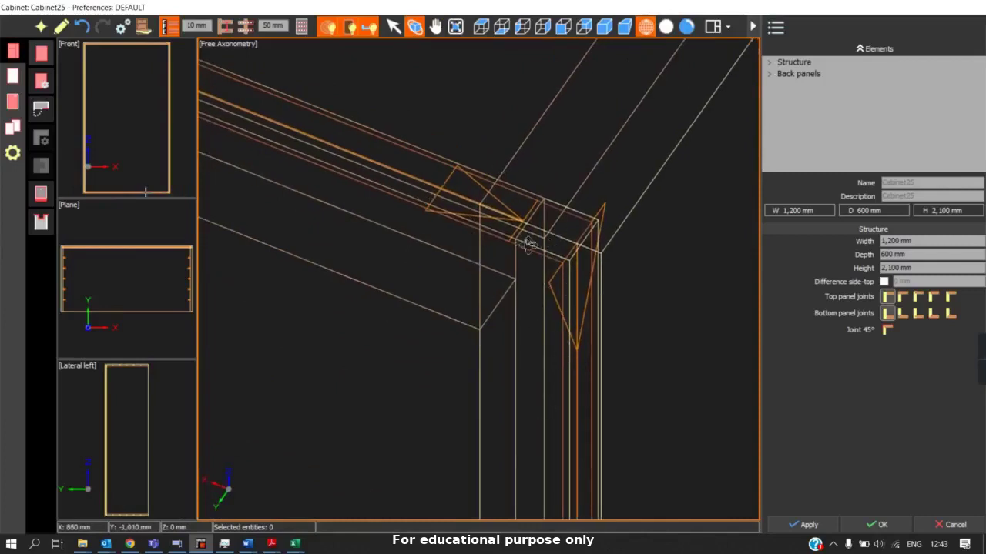
{"action": "scroll", "coordinate": [454, 214], "scroll_direction": "down", "scroll_amount": 5}
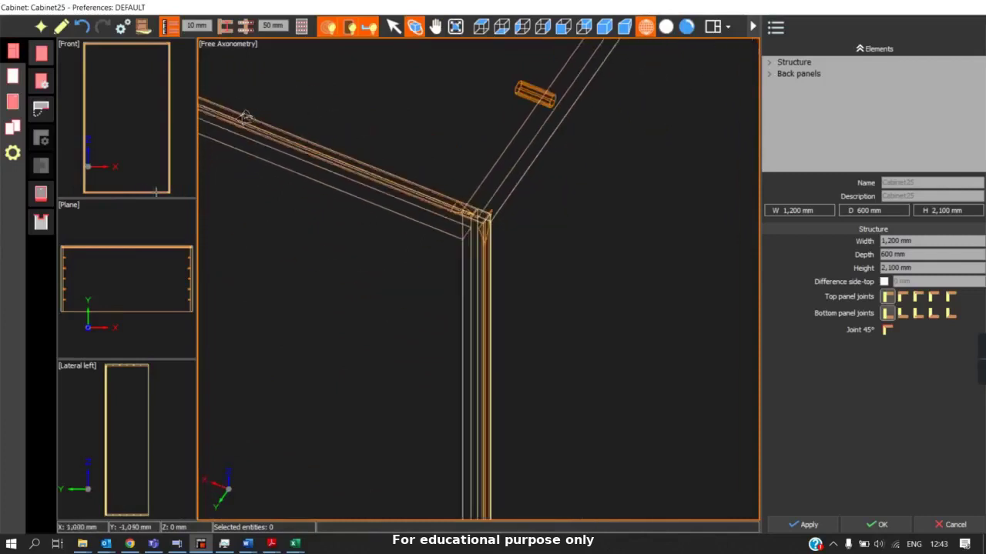
Change the back panel type to Back rebated with a 0 mm distance from the rear
{"action": "left_click", "coordinate": [61, 26]}
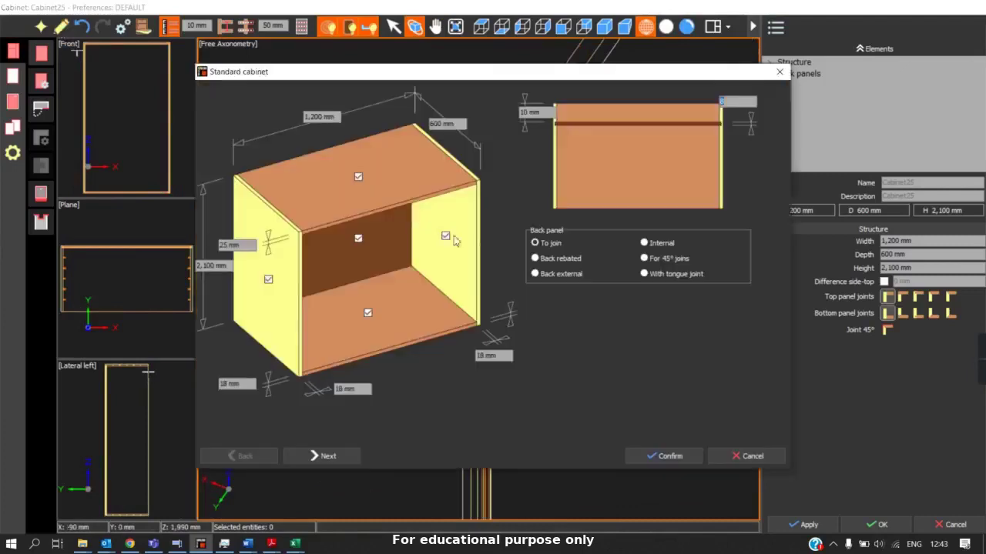
{"action": "left_click", "coordinate": [560, 262]}
{"action": "left_click", "coordinate": [548, 111]}
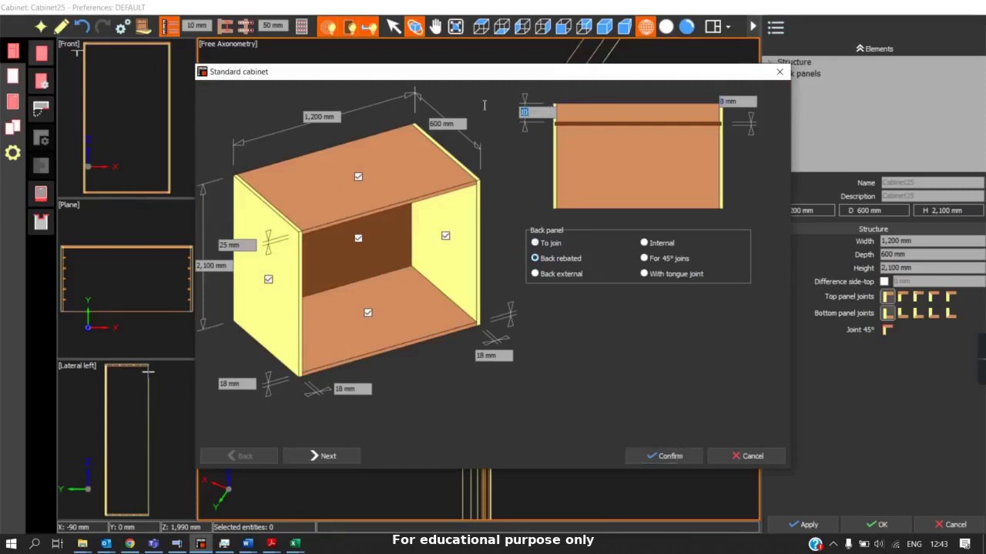
{"action": "type", "text": "8"}
{"action": "left_click", "coordinate": [662, 456]}
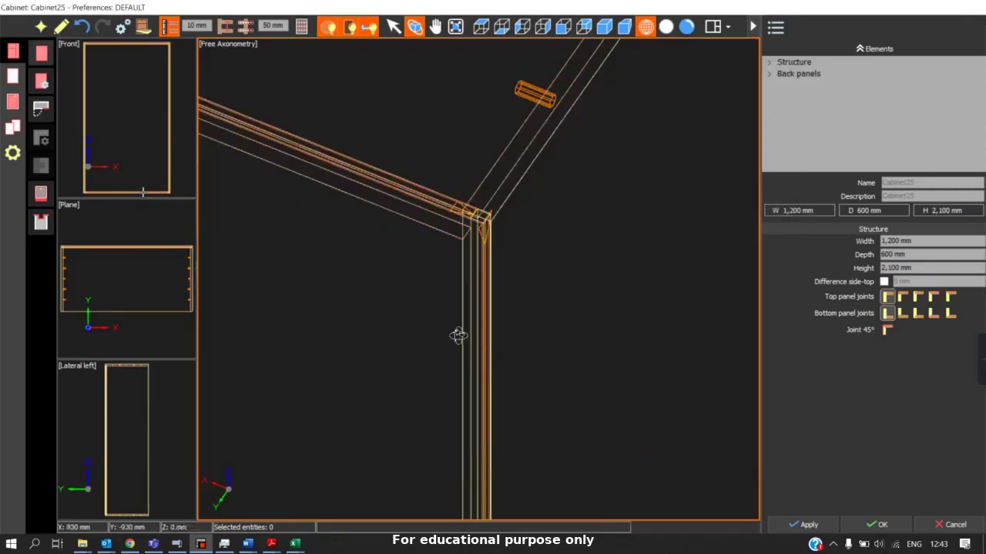
Examine how the rebated back panel meets the top and side panels at the rear corners, shaded and in wireframe
{"action": "scroll", "coordinate": [510, 265], "scroll_direction": "up", "scroll_amount": 5}
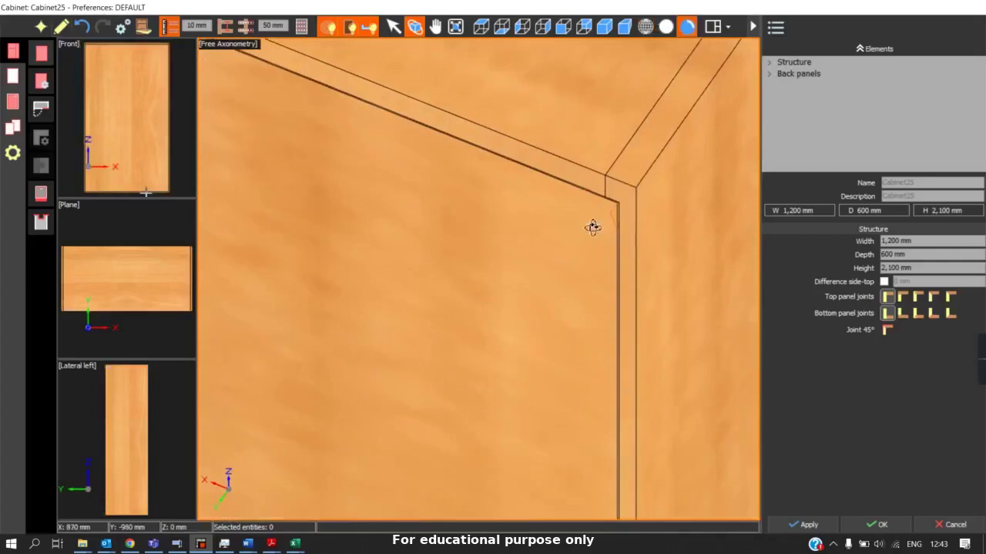
{"action": "left_click_drag", "start_coordinate": [590, 227], "coordinate": [315, 184]}
{"action": "scroll", "coordinate": [308, 174], "scroll_direction": "up", "scroll_amount": 2}
{"action": "scroll", "coordinate": [308, 174], "scroll_direction": "up", "scroll_amount": 1}
{"action": "key", "text": "w"}
{"action": "scroll", "coordinate": [299, 146], "scroll_direction": "up", "scroll_amount": 2}
{"action": "scroll", "coordinate": [305, 141], "scroll_direction": "down", "scroll_amount": 2}
{"action": "scroll", "coordinate": [312, 185], "scroll_direction": "down", "scroll_amount": 2}
{"action": "scroll", "coordinate": [322, 232], "scroll_direction": "up", "scroll_amount": 4}
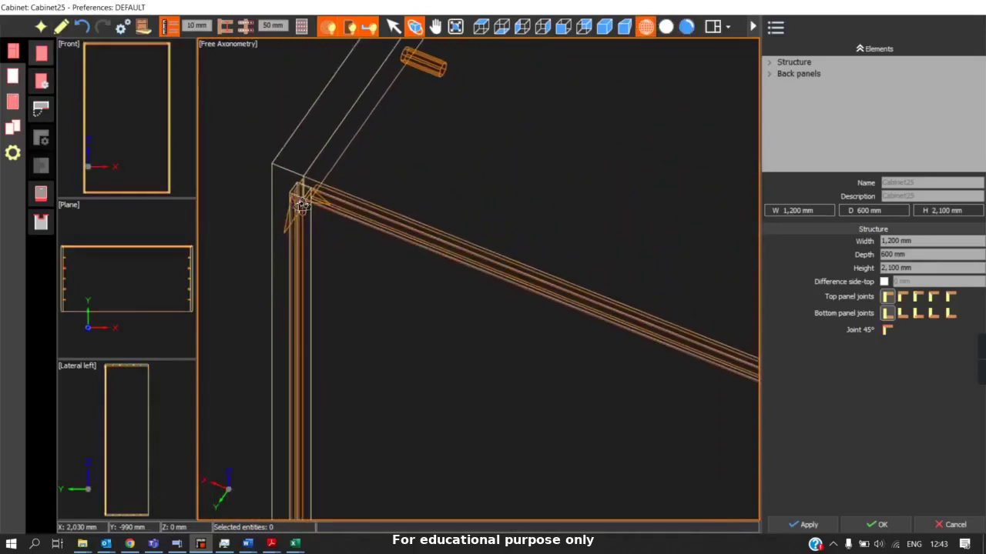
{"action": "scroll", "coordinate": [519, 229], "scroll_direction": "down", "scroll_amount": 2}
{"action": "scroll", "coordinate": [475, 236], "scroll_direction": "down", "scroll_amount": 3}
{"action": "middle_click_drag", "start_coordinate": [623, 259], "coordinate": [627, 306]}
{"action": "scroll", "coordinate": [627, 305], "scroll_direction": "down", "scroll_amount": 2}
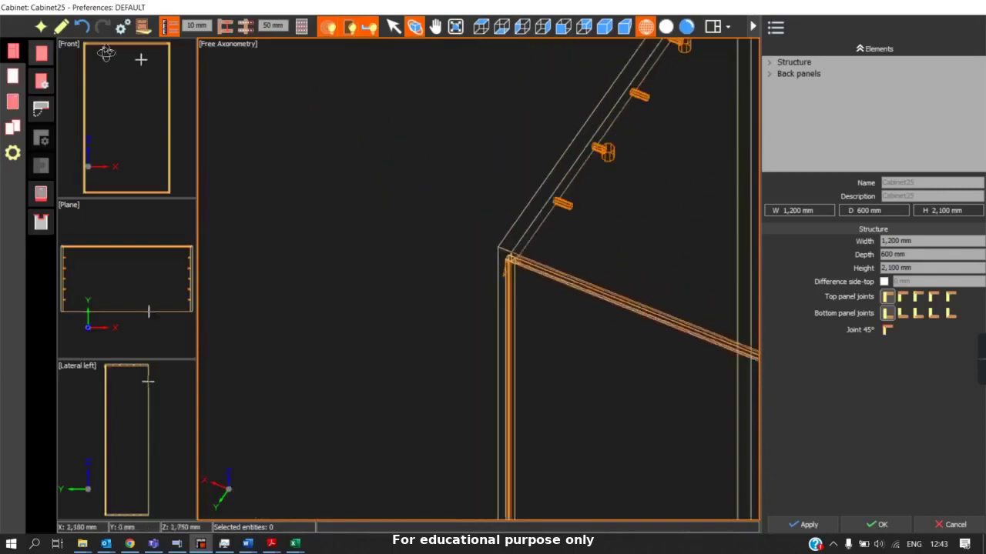
Change the back panel type to Back external and check its fit at the rear top corner
{"action": "left_click", "coordinate": [65, 29]}
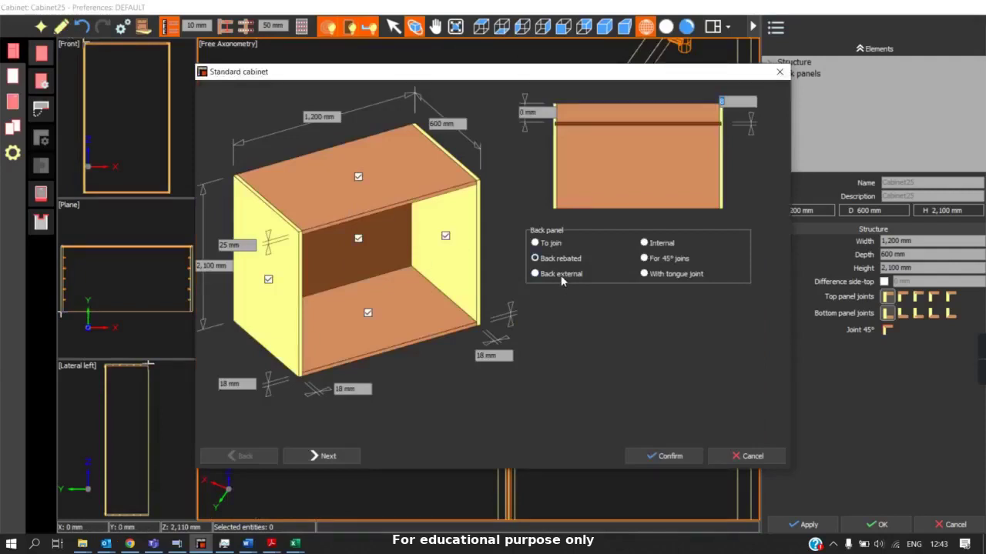
{"action": "left_click", "coordinate": [668, 460]}
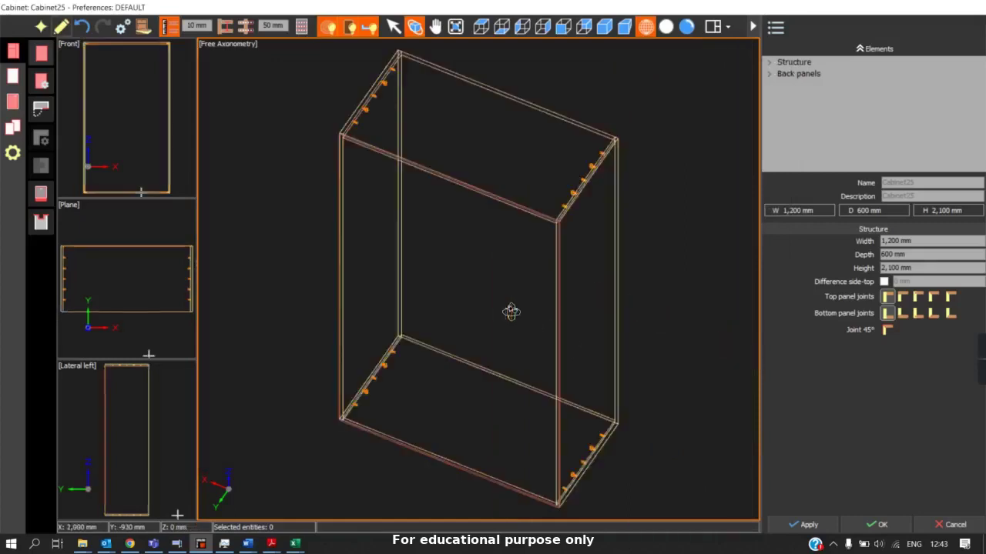
{"action": "scroll", "coordinate": [349, 275], "scroll_direction": "up", "scroll_amount": 5}
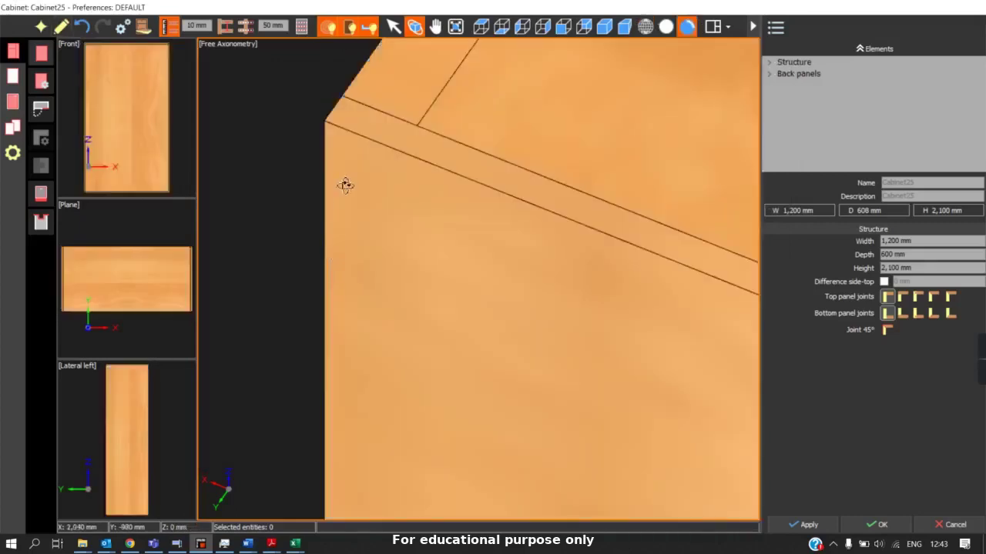
{"action": "middle_click_drag", "start_coordinate": [343, 184], "coordinate": [378, 220]}
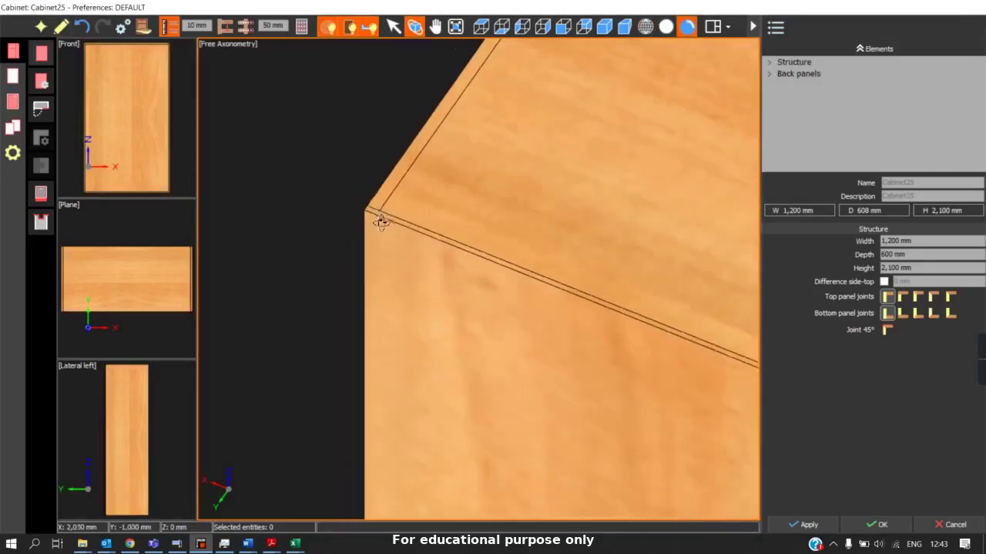
{"action": "scroll", "coordinate": [378, 223], "scroll_direction": "down", "scroll_amount": 2}
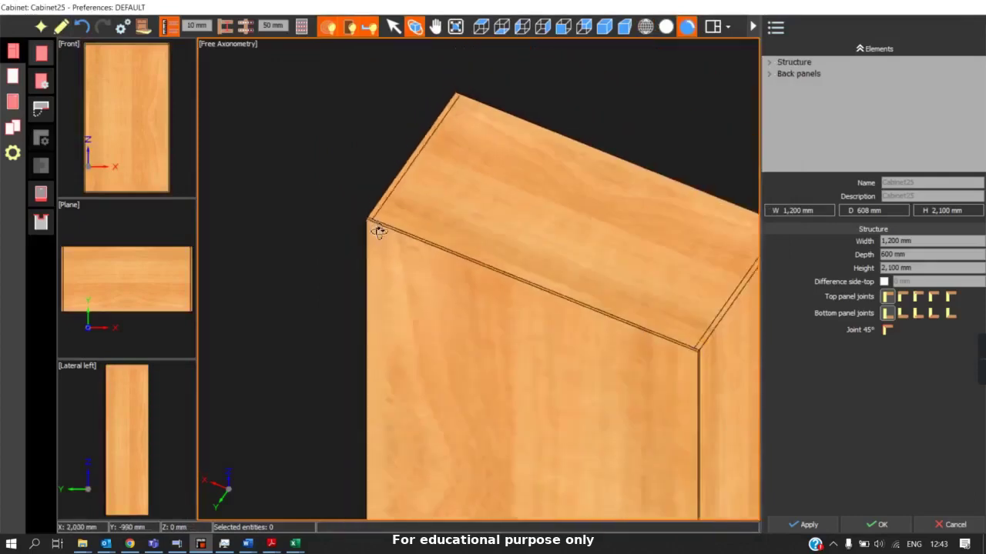
Change the back panel type to Internal
{"action": "left_click", "coordinate": [61, 27]}
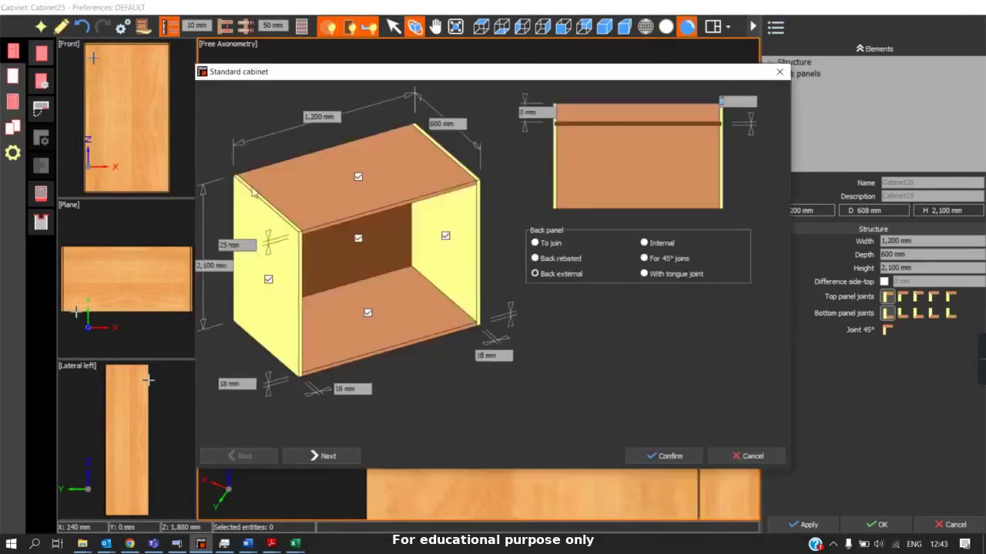
{"action": "left_click", "coordinate": [669, 246]}
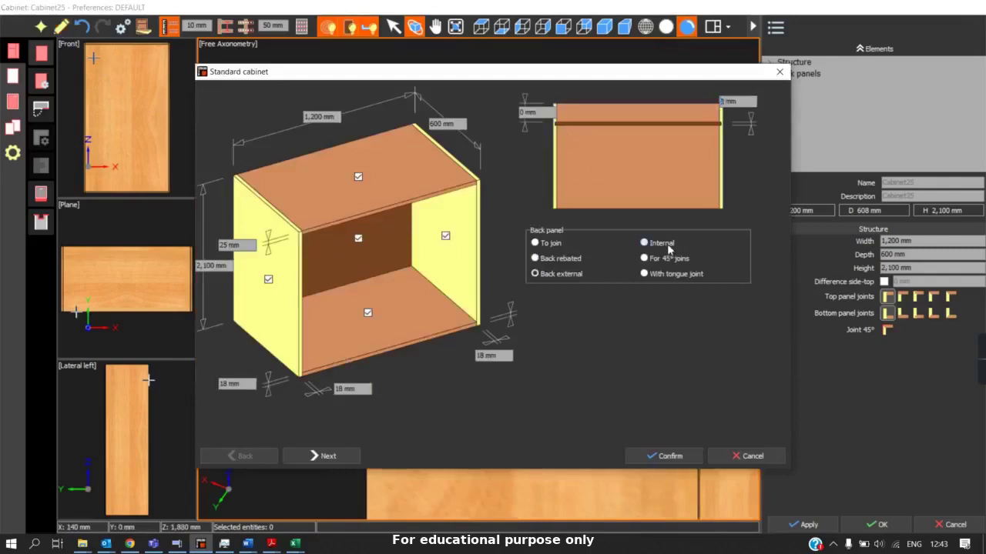
{"action": "left_click", "coordinate": [659, 456]}
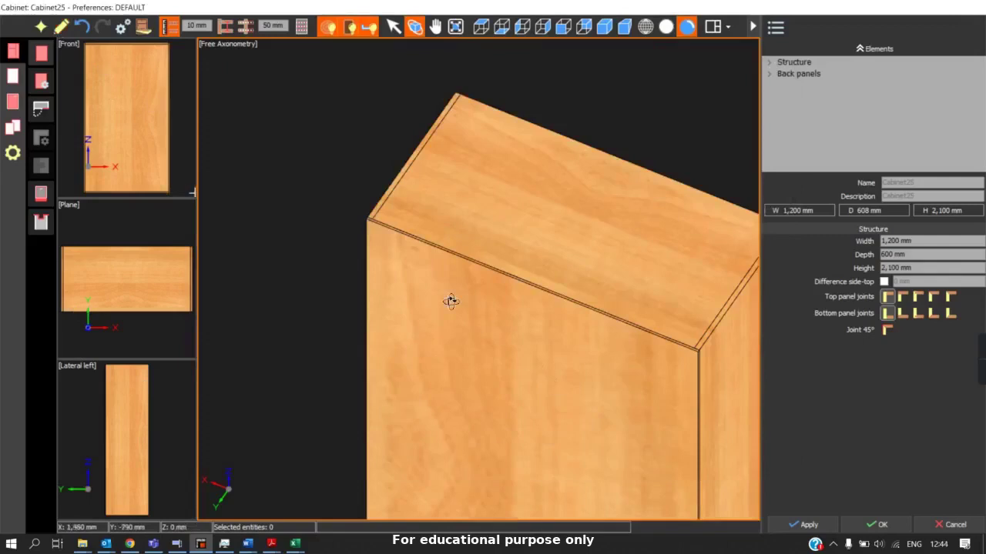
Examine how the internal back panel sits between the top and side panels, shaded and in wireframe
{"action": "scroll", "coordinate": [387, 241], "scroll_direction": "down", "scroll_amount": 2}
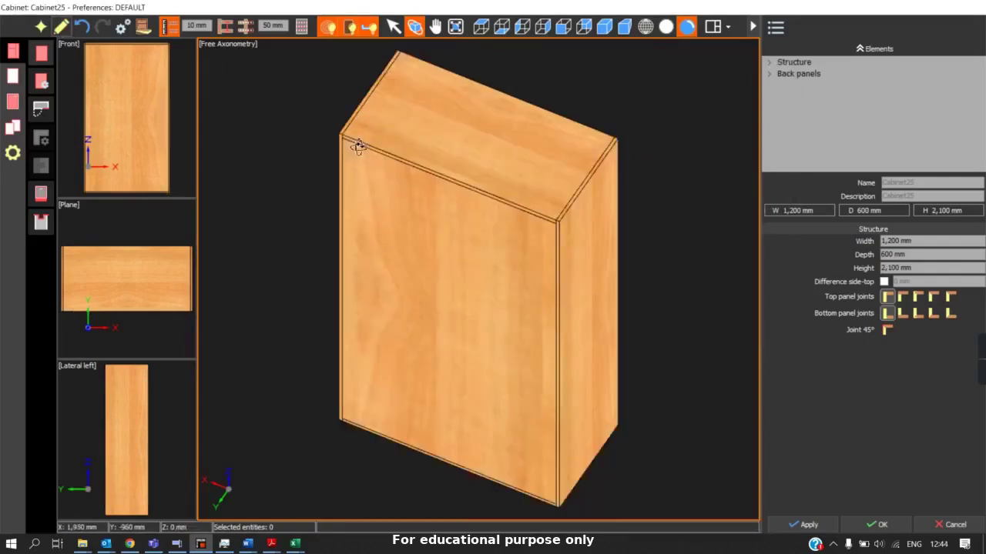
{"action": "scroll", "coordinate": [551, 219], "scroll_direction": "up", "scroll_amount": 2}
{"action": "scroll", "coordinate": [553, 221], "scroll_direction": "up", "scroll_amount": 1}
{"action": "scroll", "coordinate": [516, 260], "scroll_direction": "down", "scroll_amount": 4}
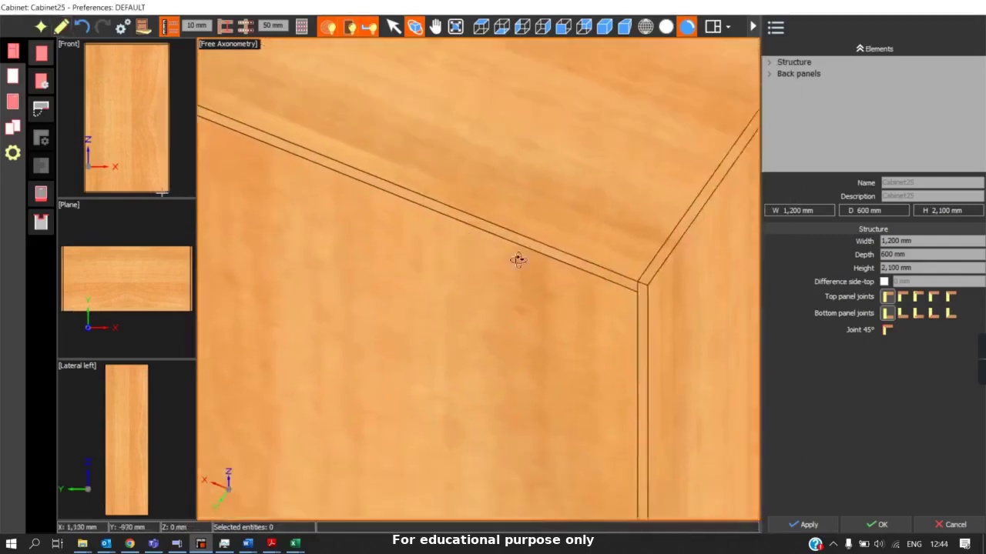
{"action": "scroll", "coordinate": [356, 145], "scroll_direction": "up", "scroll_amount": 2}
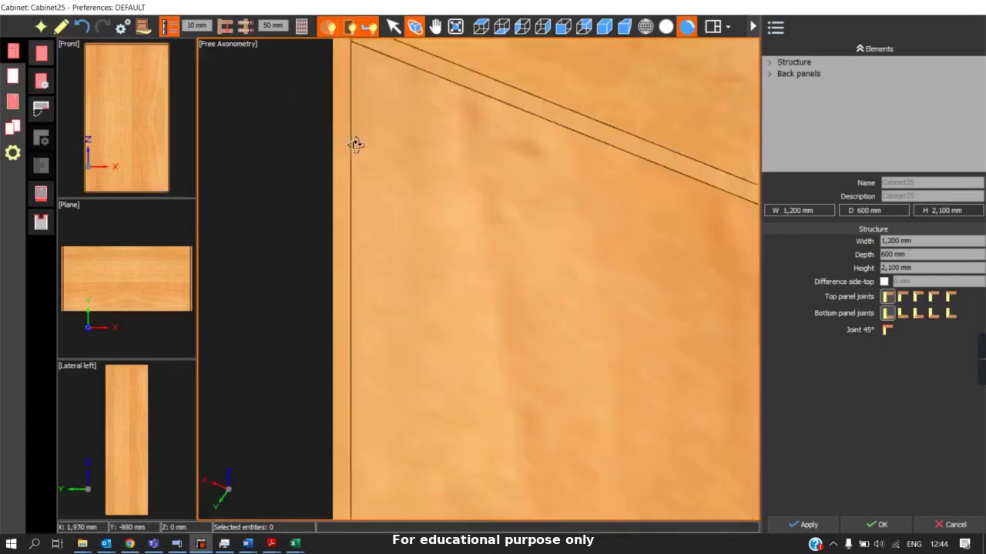
{"action": "key", "text": "w"}
{"action": "scroll", "coordinate": [381, 354], "scroll_direction": "up", "scroll_amount": 1}
{"action": "scroll", "coordinate": [380, 352], "scroll_direction": "down", "scroll_amount": 1}
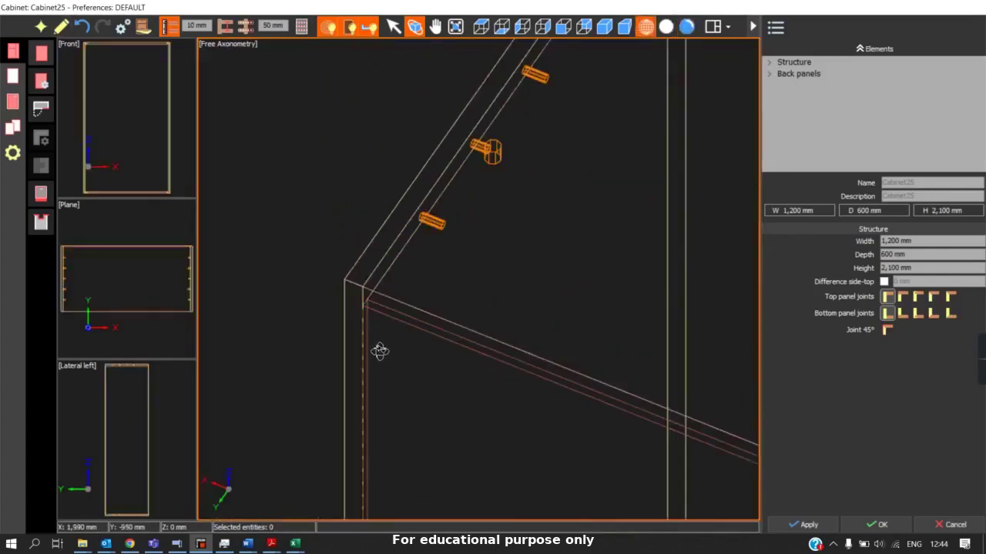
{"action": "key", "text": "t"}
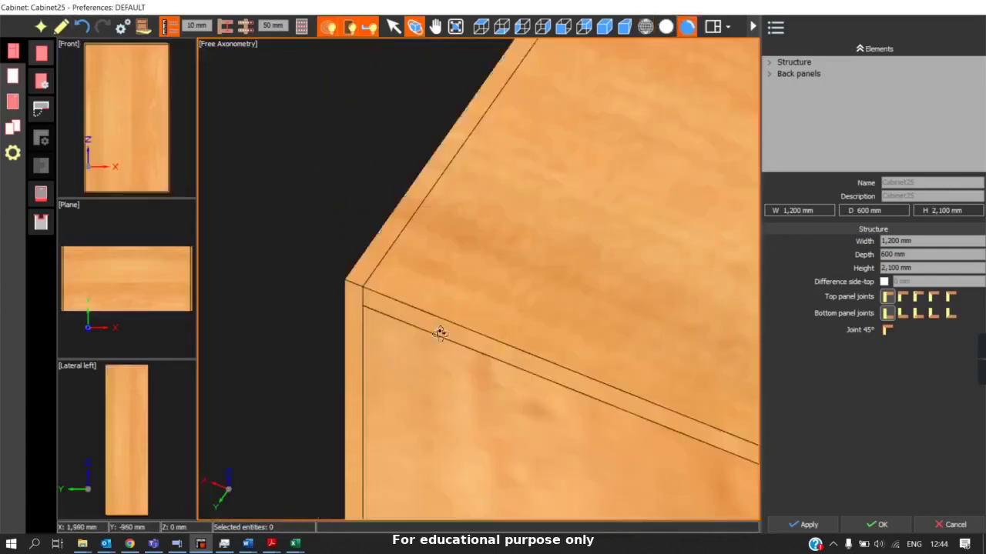
Set the cabinet structure to Between the side panels and check how the top panel meets the sides at the front corner
{"action": "left_click", "coordinate": [61, 27]}
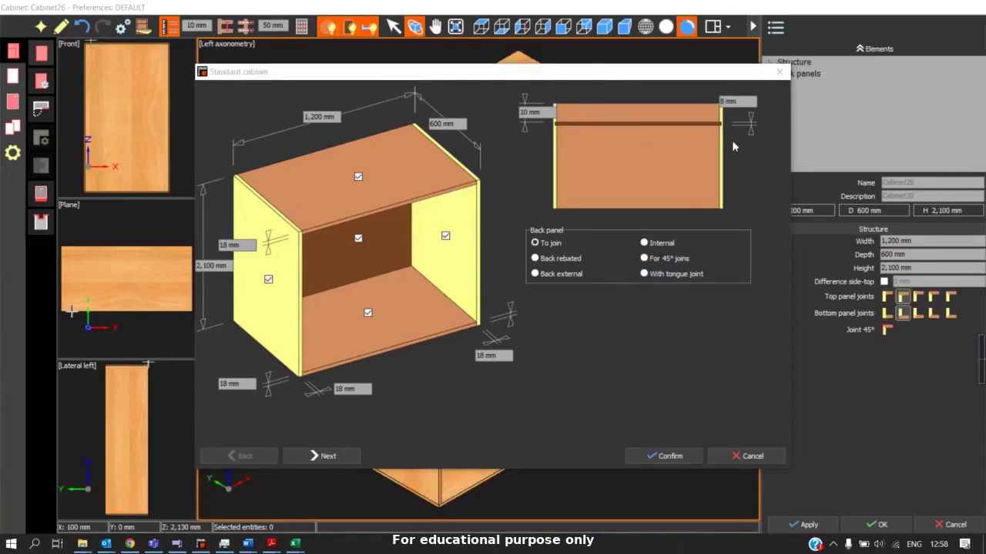
{"action": "left_click", "coordinate": [326, 456]}
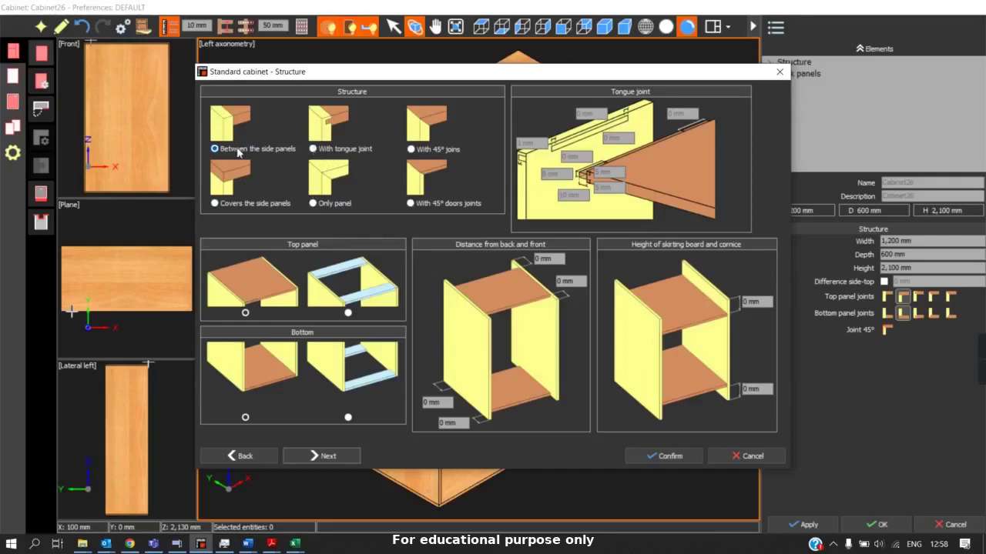
{"action": "left_click", "coordinate": [658, 456]}
{"action": "scroll", "coordinate": [443, 196], "scroll_direction": "down", "scroll_amount": 1}
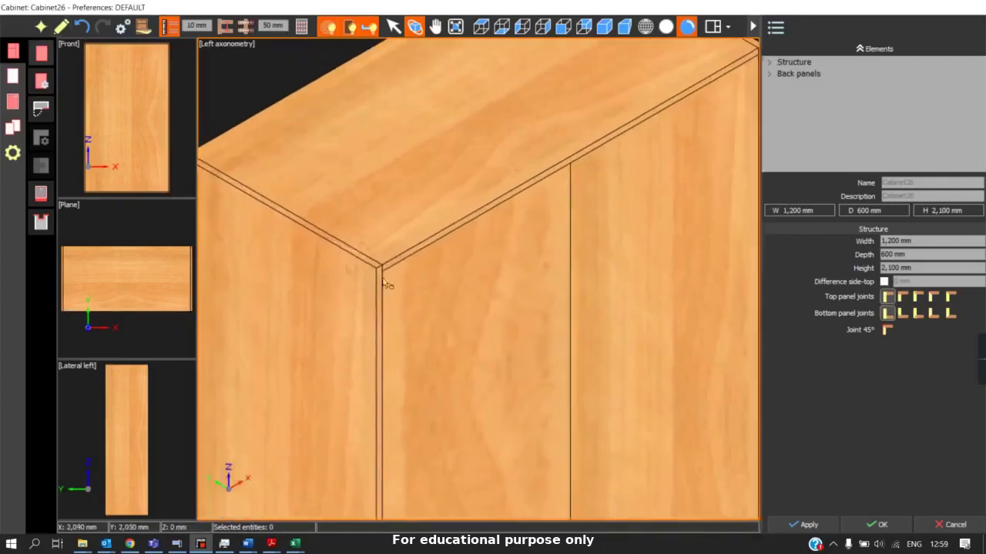
{"action": "left_click", "coordinate": [378, 279]}
{"action": "scroll", "coordinate": [449, 328], "scroll_direction": "down", "scroll_amount": 3}
{"action": "scroll", "coordinate": [450, 253], "scroll_direction": "down", "scroll_amount": 2}
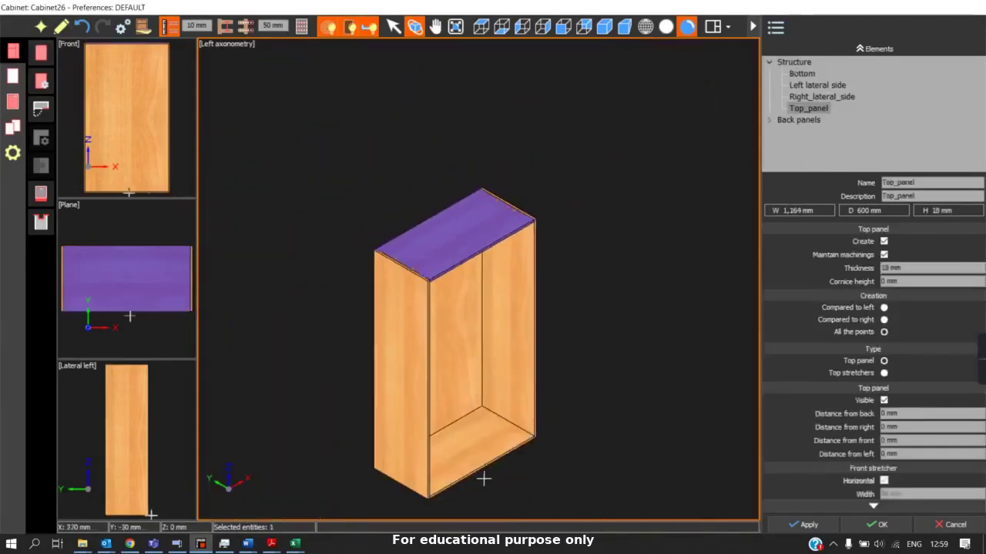
{"action": "left_click", "coordinate": [488, 467]}
{"action": "left_click", "coordinate": [439, 257]}
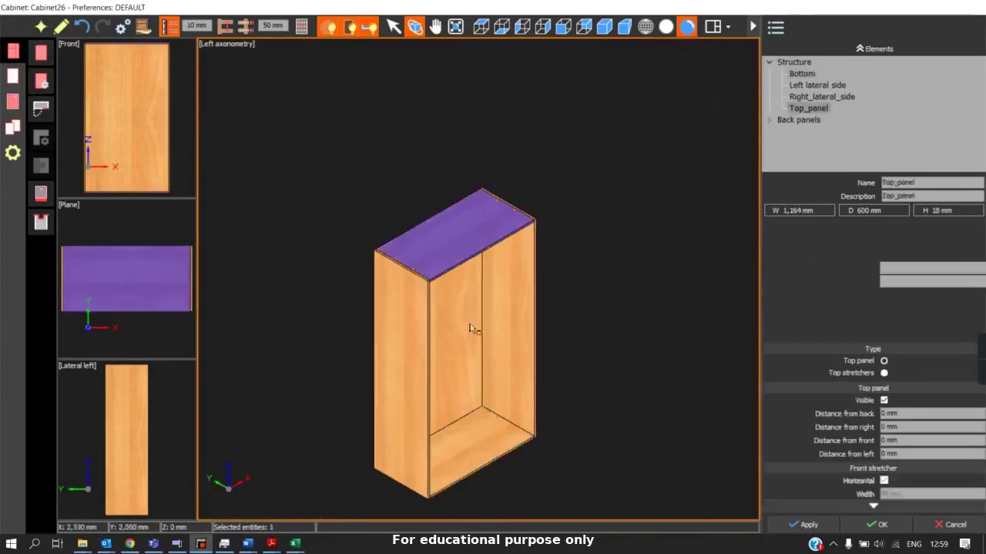
Change the cabinet structure to Covers the side panels and check the top panel's fit over the sides
{"action": "left_click", "coordinate": [62, 27]}
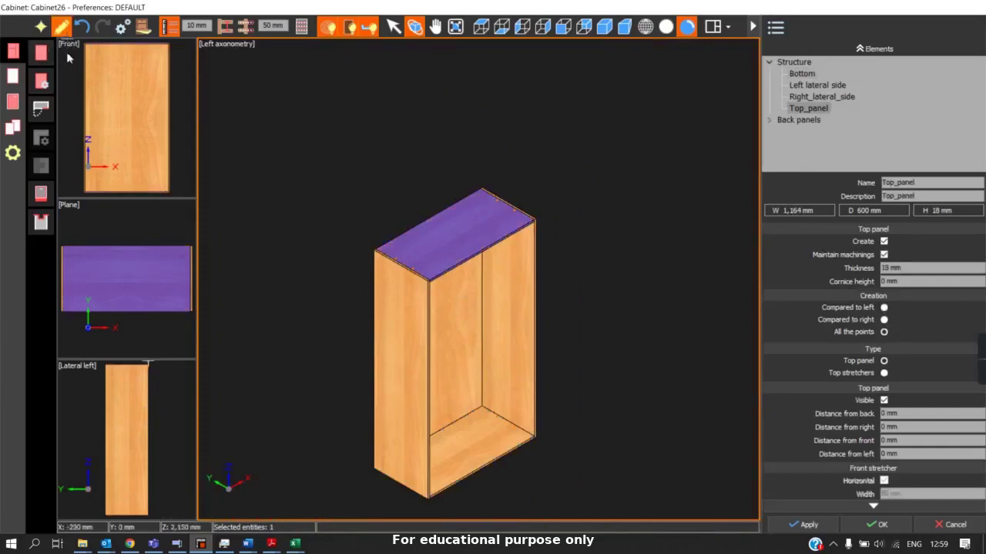
{"action": "left_click", "coordinate": [328, 457]}
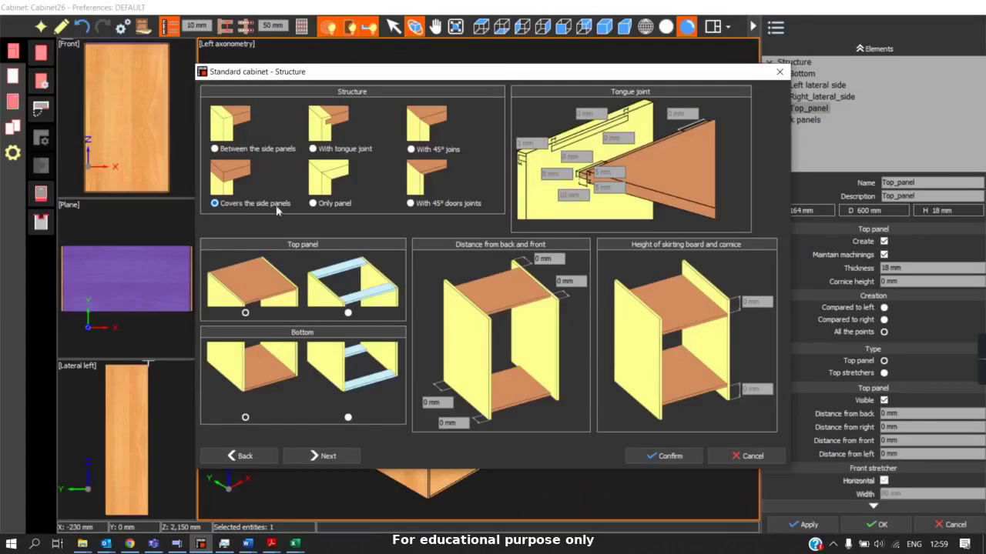
{"action": "left_click", "coordinate": [653, 456]}
{"action": "scroll", "coordinate": [420, 300], "scroll_direction": "up", "scroll_amount": 3}
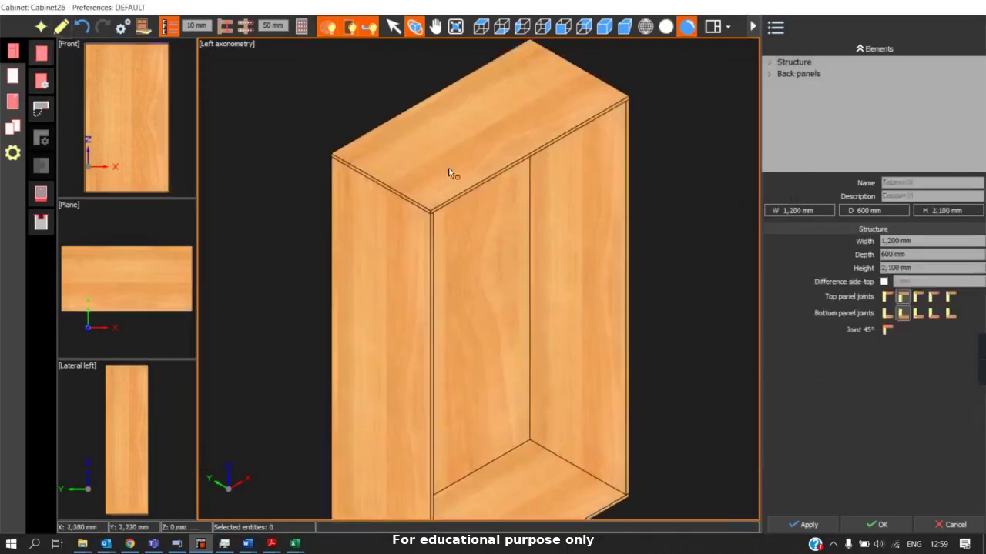
{"action": "scroll", "coordinate": [470, 293], "scroll_direction": "down", "scroll_amount": 2}
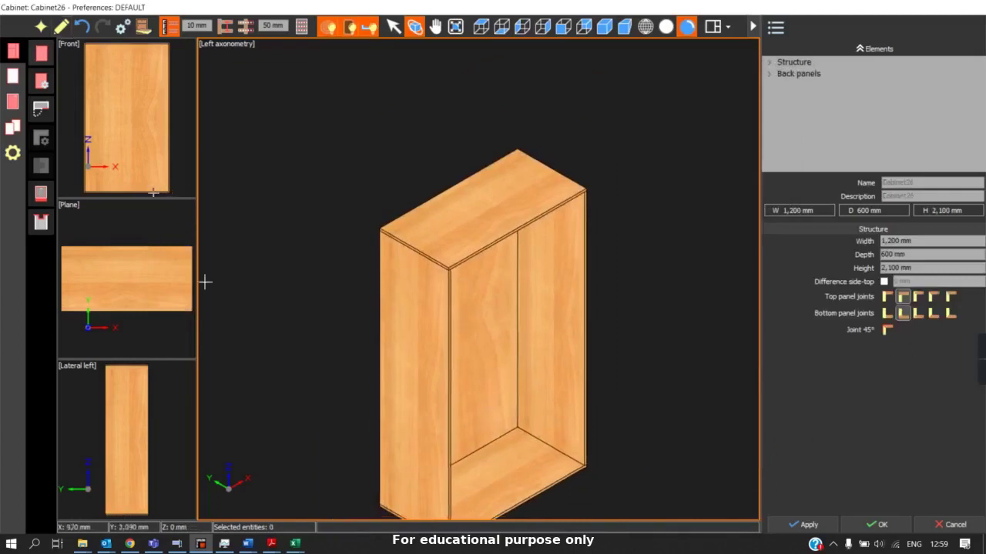
Try the With tongue joint structure, then set the structure to Between the side panels
{"action": "left_click", "coordinate": [61, 26]}
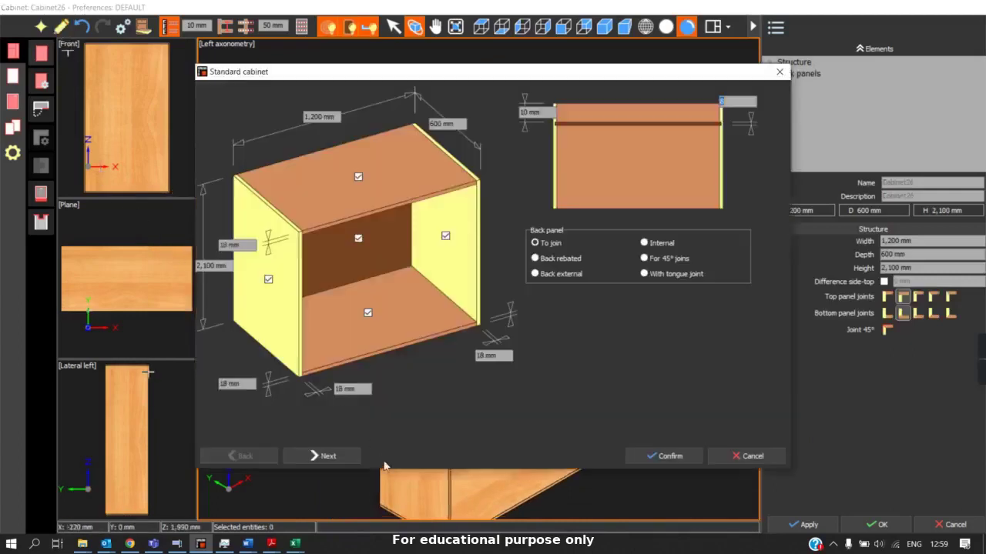
{"action": "left_click", "coordinate": [328, 455]}
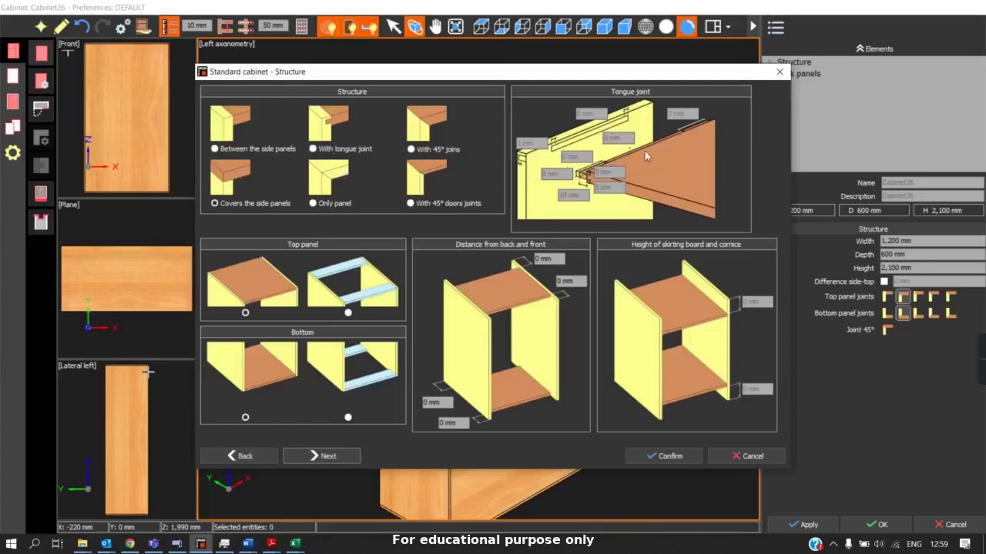
{"action": "left_click", "coordinate": [370, 150]}
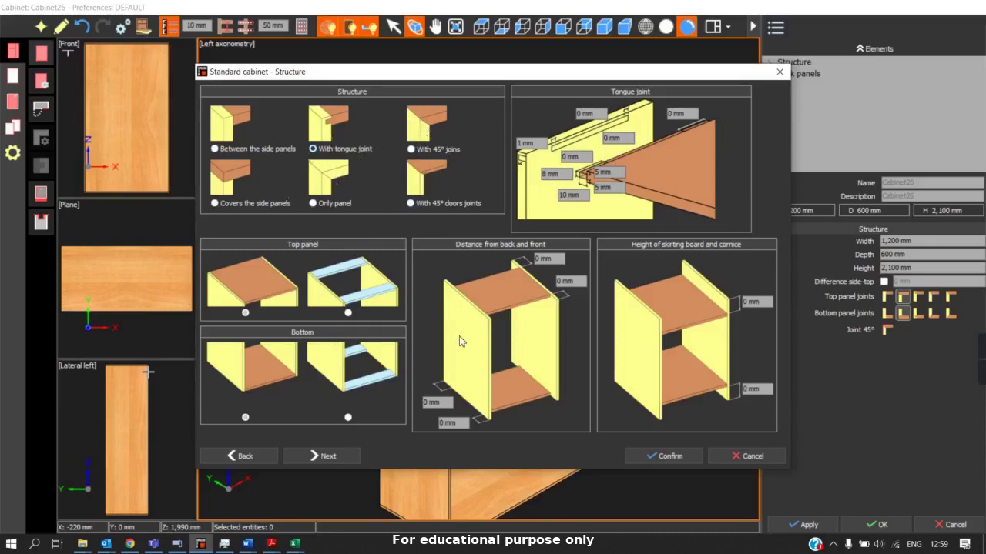
{"action": "left_click", "coordinate": [222, 149]}
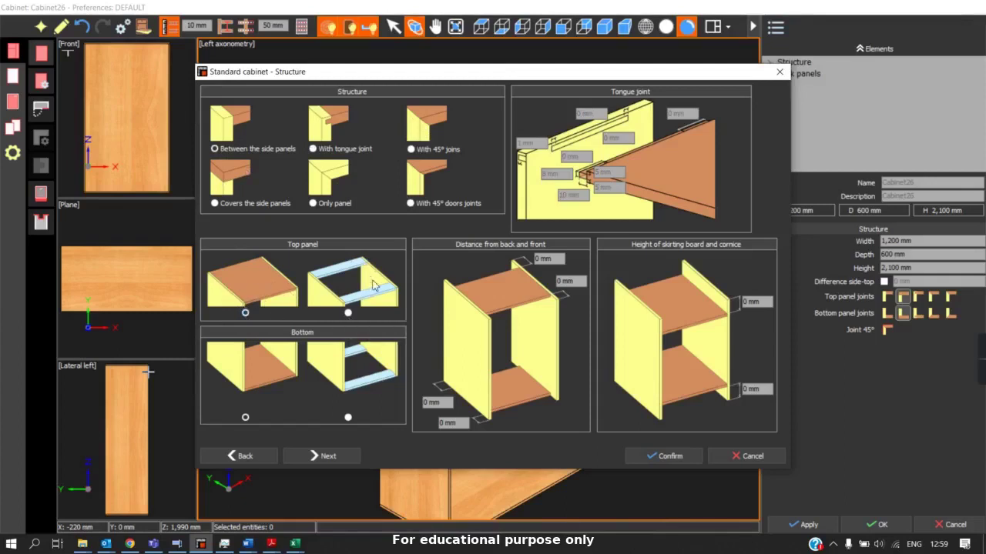
Try the stretcher option for the top panel and return to the full panel
{"action": "left_click", "coordinate": [348, 313]}
{"action": "left_click", "coordinate": [246, 312]}
{"action": "double_click", "coordinate": [568, 282]}
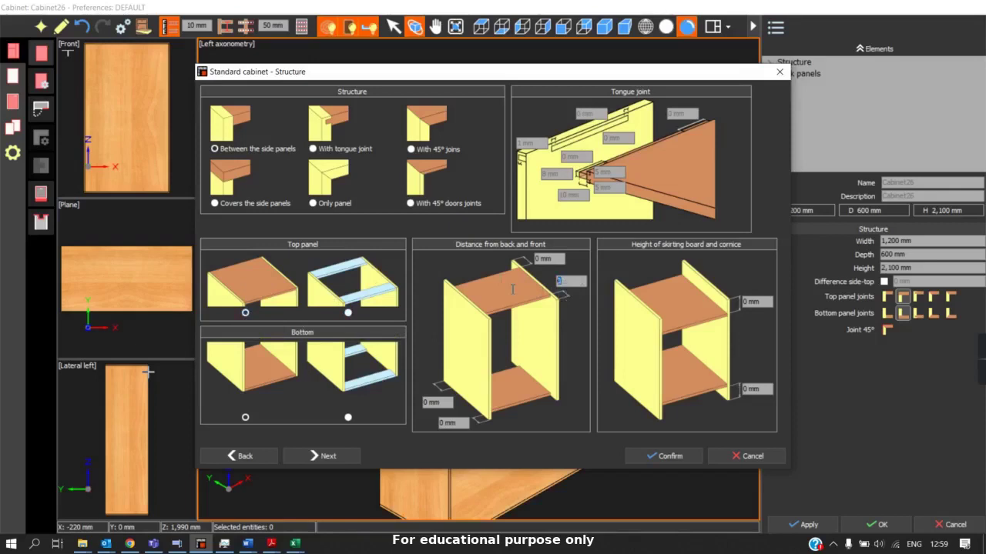
{"action": "left_click", "coordinate": [348, 312]}
{"action": "left_click", "coordinate": [246, 313]}
Set the top panel's distance from the front to 50 mm and check its setback at the front corners
{"action": "left_click", "coordinate": [568, 282]}
{"action": "type", "text": "50"}
{"action": "left_click", "coordinate": [664, 462]}
{"action": "scroll", "coordinate": [465, 268], "scroll_direction": "up", "scroll_amount": 5}
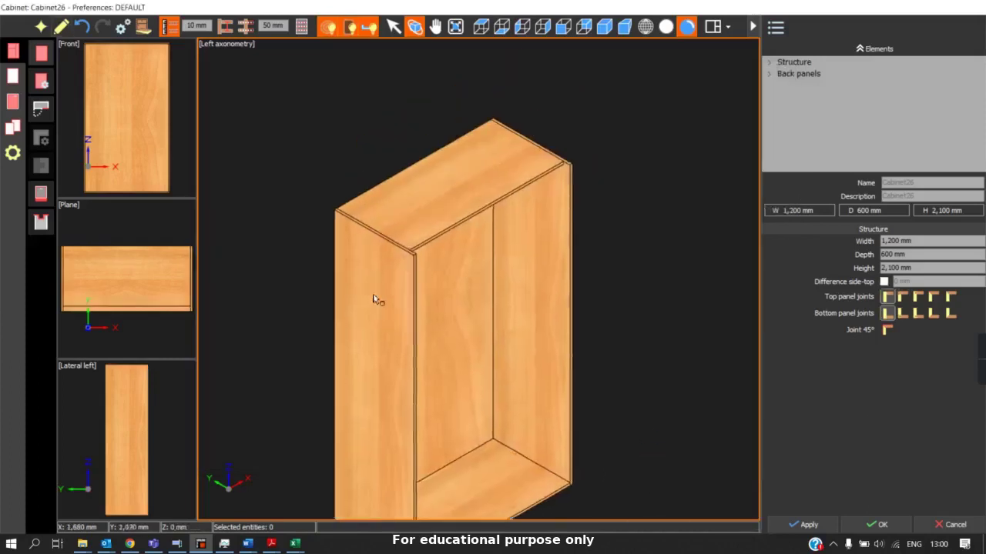
{"action": "scroll", "coordinate": [392, 269], "scroll_direction": "up", "scroll_amount": 2}
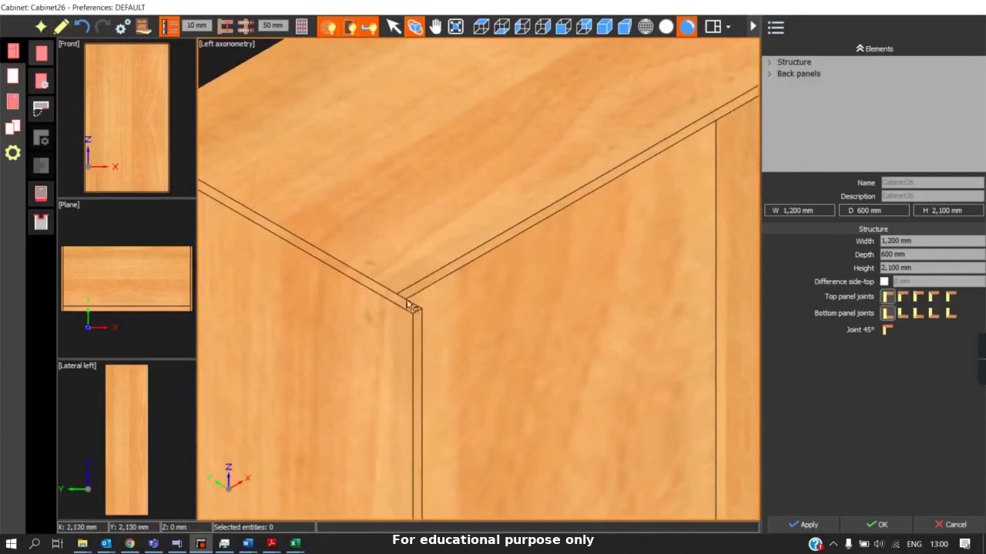
{"action": "scroll", "coordinate": [467, 280], "scroll_direction": "up", "scroll_amount": 2}
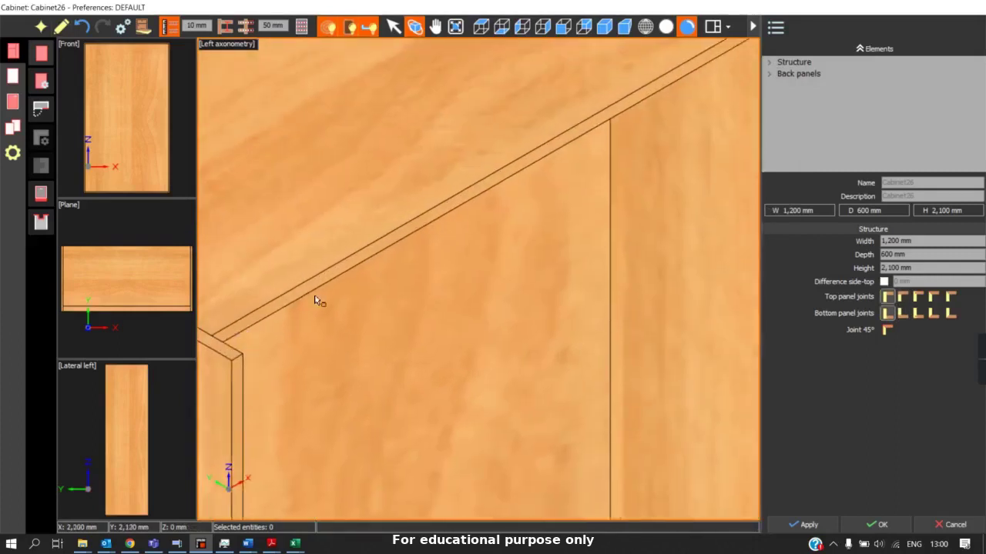
{"action": "scroll", "coordinate": [414, 262], "scroll_direction": "down", "scroll_amount": 2}
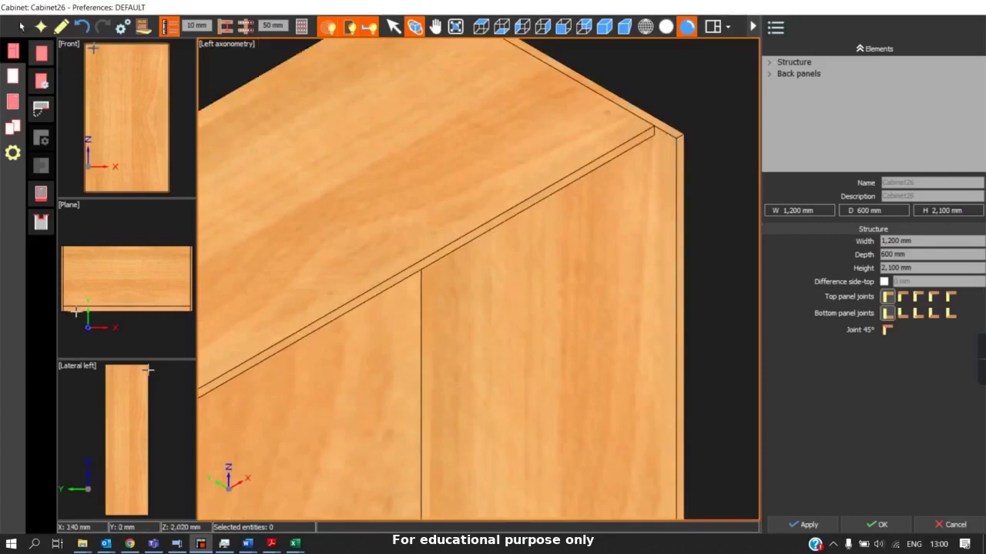
Set the top panel's distance from the front to -50 mm and check its overhang at the front corner
{"action": "left_click", "coordinate": [60, 28]}
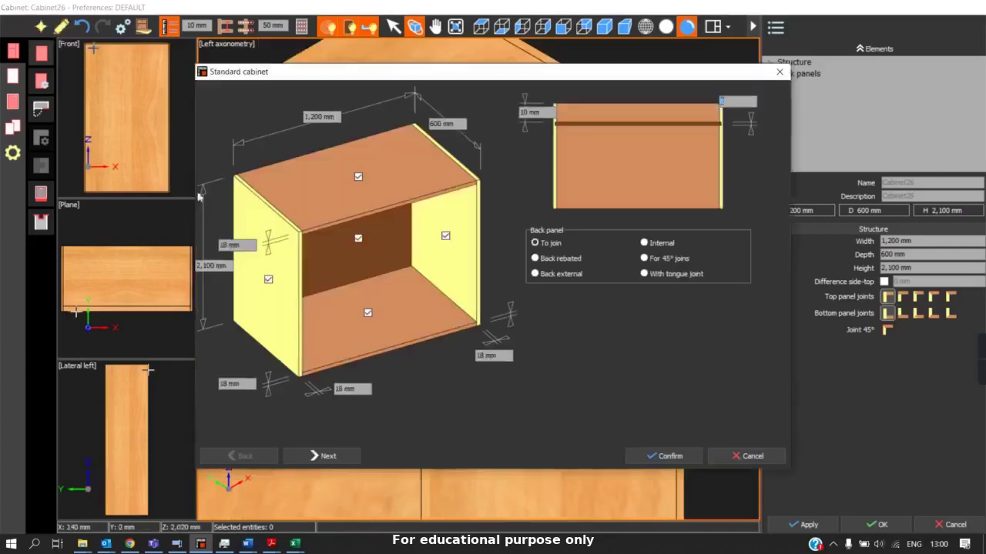
{"action": "left_click", "coordinate": [312, 455]}
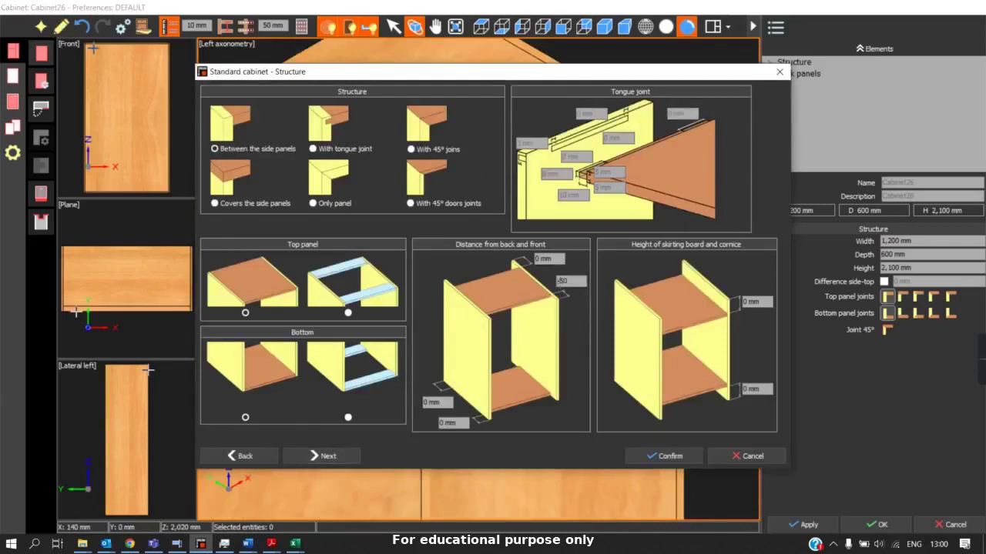
{"action": "left_click", "coordinate": [660, 455]}
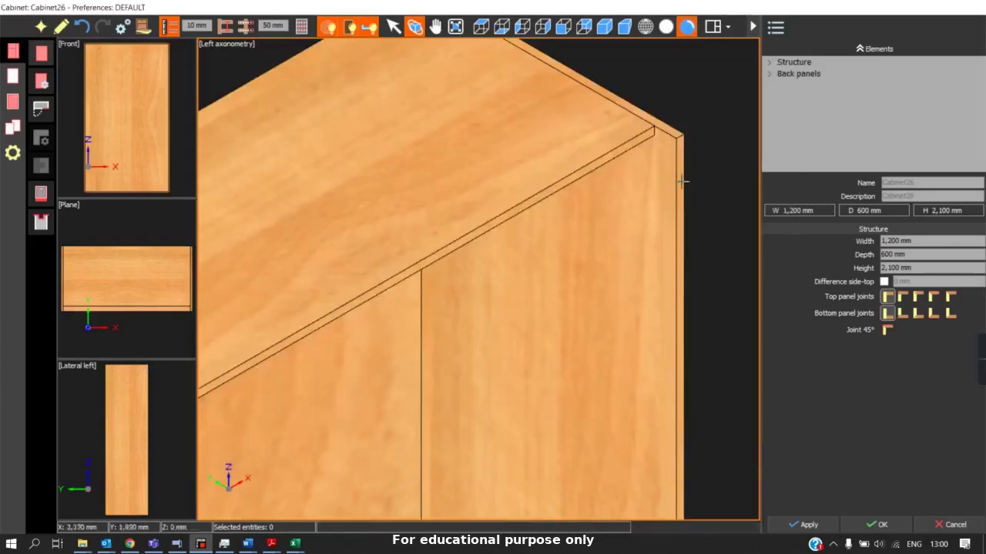
{"action": "scroll", "coordinate": [431, 191], "scroll_direction": "up", "scroll_amount": 5}
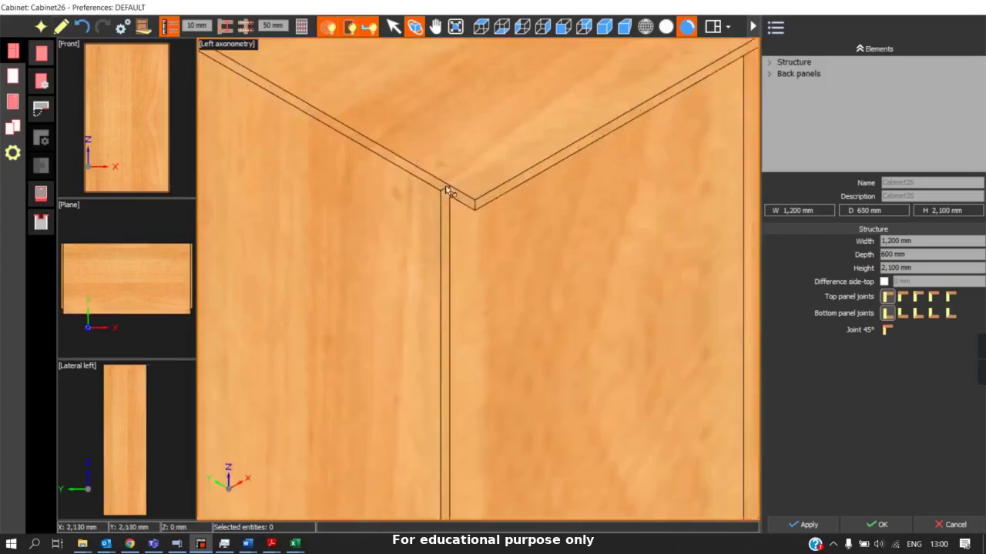
{"action": "scroll", "coordinate": [439, 194], "scroll_direction": "up", "scroll_amount": 2}
Set the top panel's front distance to 0 mm and both the cornice and skirting board heights to 100 mm
{"action": "left_click", "coordinate": [61, 26]}
{"action": "left_click", "coordinate": [314, 456]}
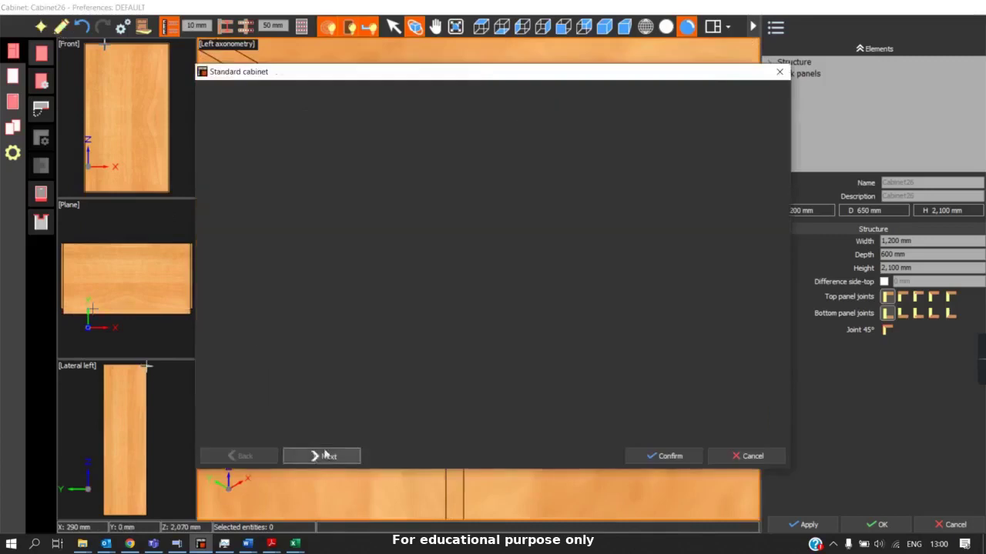
{"action": "left_click", "coordinate": [445, 402]}
{"action": "left_click", "coordinate": [458, 423]}
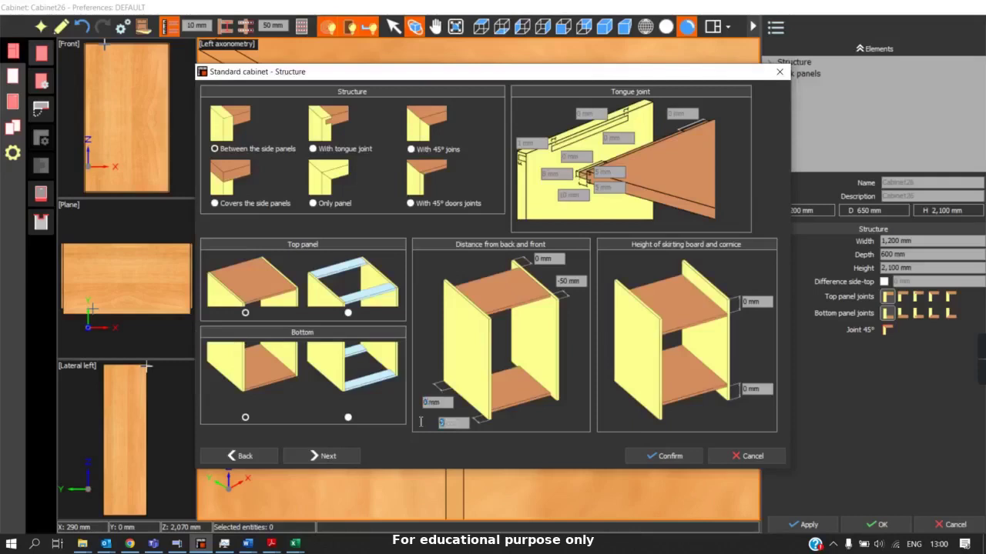
{"action": "left_click", "coordinate": [585, 282]}
{"action": "left_click", "coordinate": [767, 302]}
{"action": "left_click", "coordinate": [747, 388]}
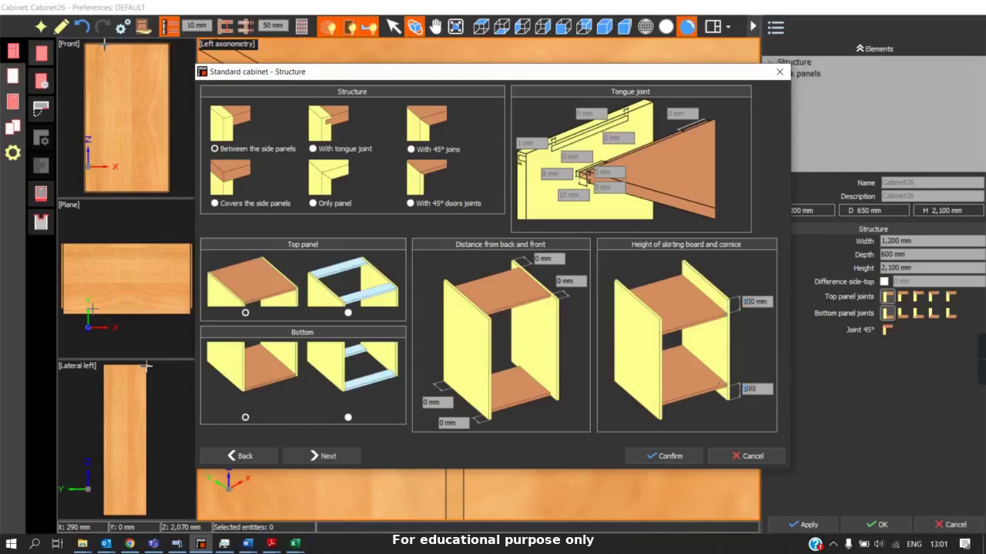
{"action": "left_click", "coordinate": [643, 458]}
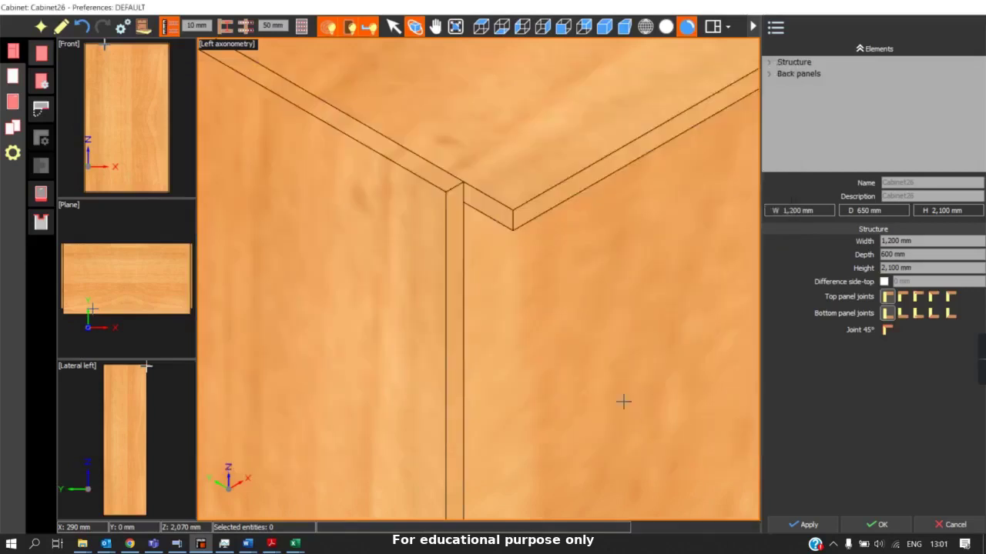
Examine the cornice gap above the top panel and the skirting gap below the bottom panel
{"action": "scroll", "coordinate": [561, 346], "scroll_direction": "up", "scroll_amount": 2}
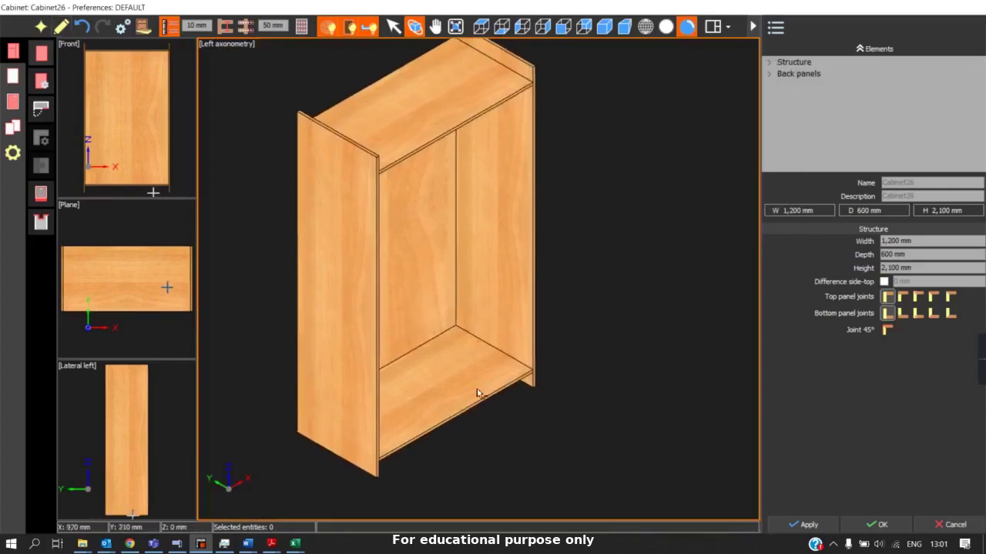
{"action": "scroll", "coordinate": [476, 354], "scroll_direction": "up", "scroll_amount": 3}
{"action": "scroll", "coordinate": [446, 310], "scroll_direction": "down", "scroll_amount": 3}
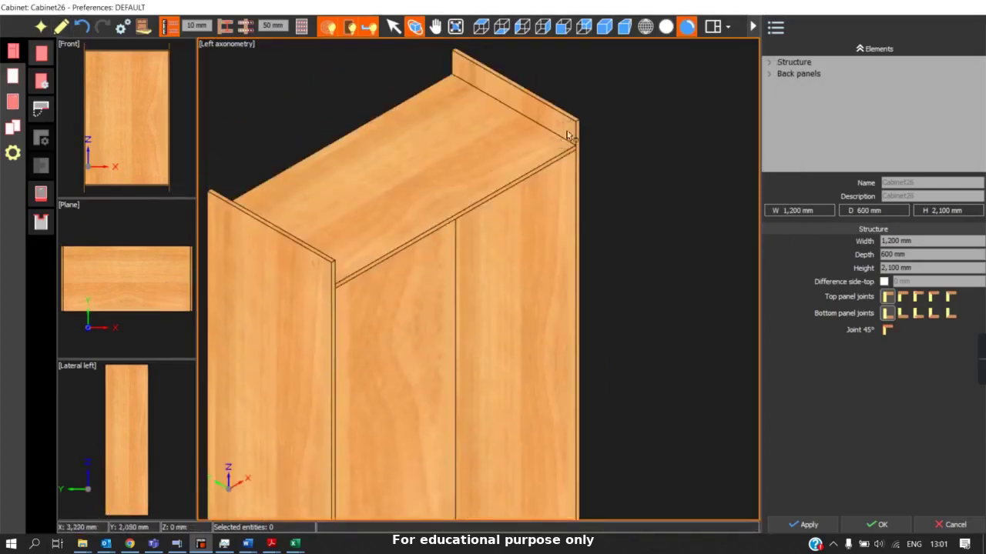
{"action": "scroll", "coordinate": [547, 231], "scroll_direction": "down", "scroll_amount": 2}
{"action": "scroll", "coordinate": [531, 293], "scroll_direction": "up", "scroll_amount": 5}
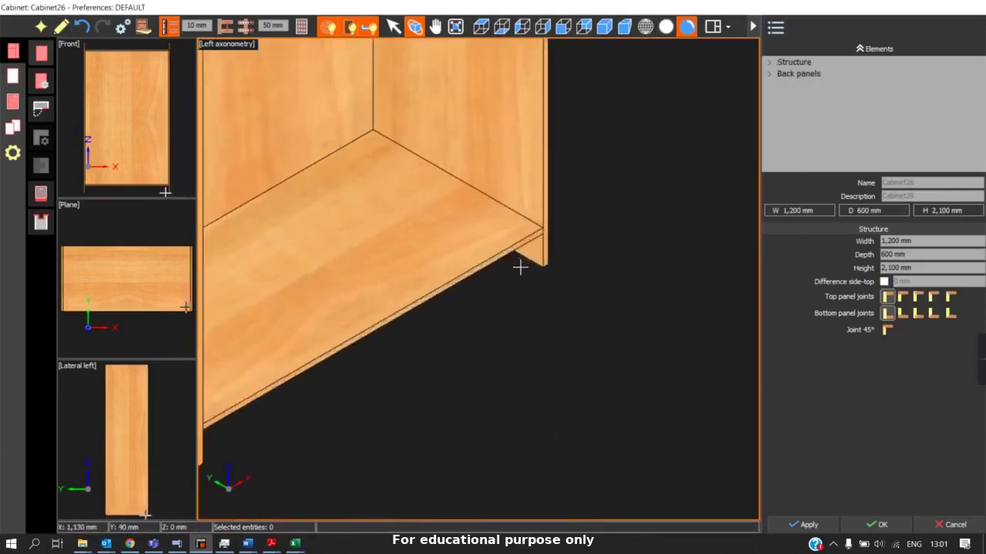
{"action": "scroll", "coordinate": [546, 293], "scroll_direction": "down", "scroll_amount": 2}
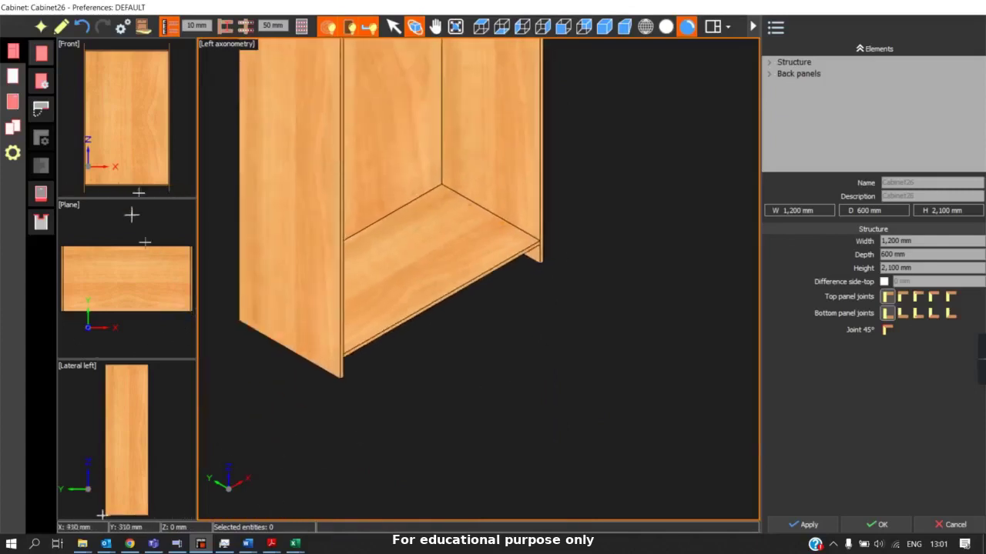
Replace the full top and bottom panels with stretchers and open the stretcher settings
{"action": "left_click", "coordinate": [42, 52]}
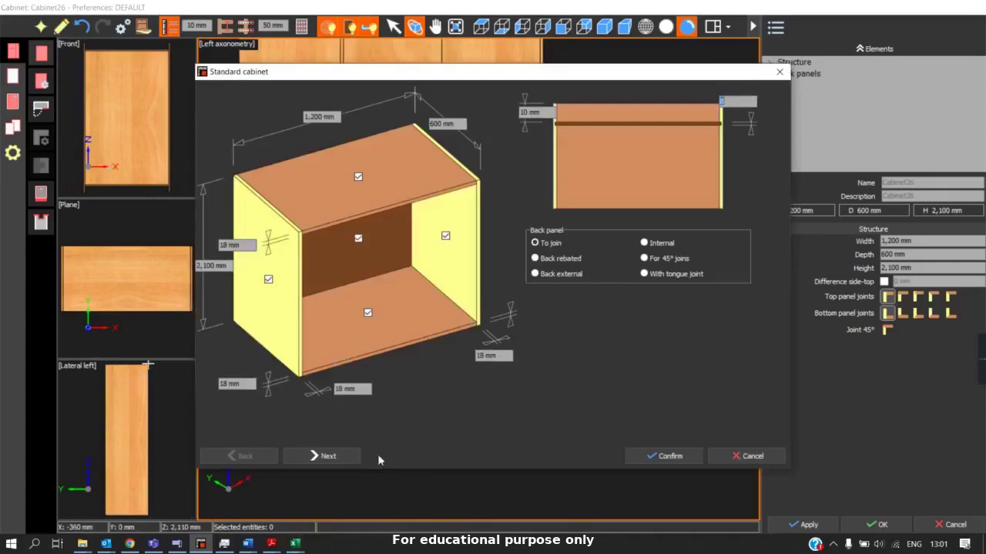
{"action": "left_click", "coordinate": [338, 456]}
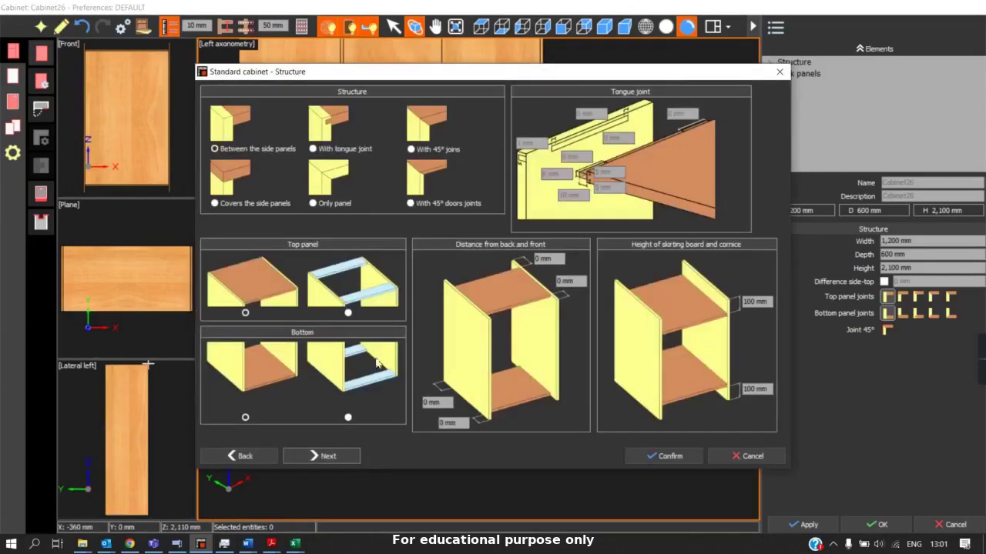
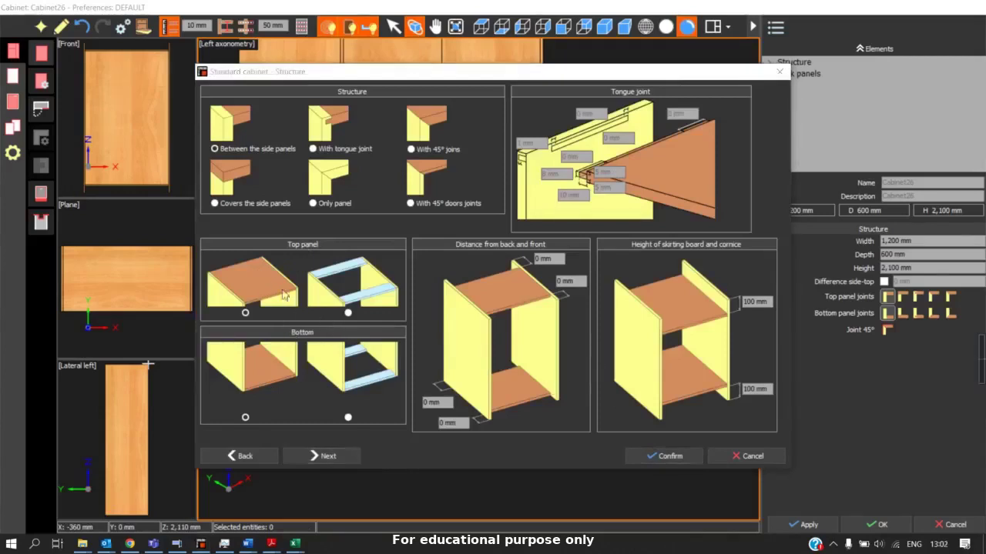
{"action": "left_click", "coordinate": [348, 313]}
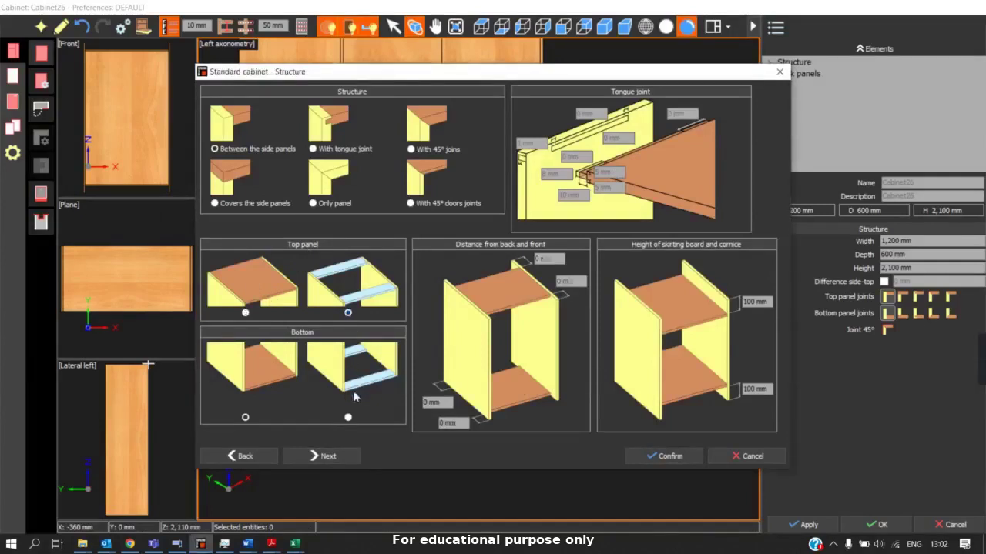
{"action": "left_click", "coordinate": [348, 417]}
{"action": "left_click", "coordinate": [343, 458]}
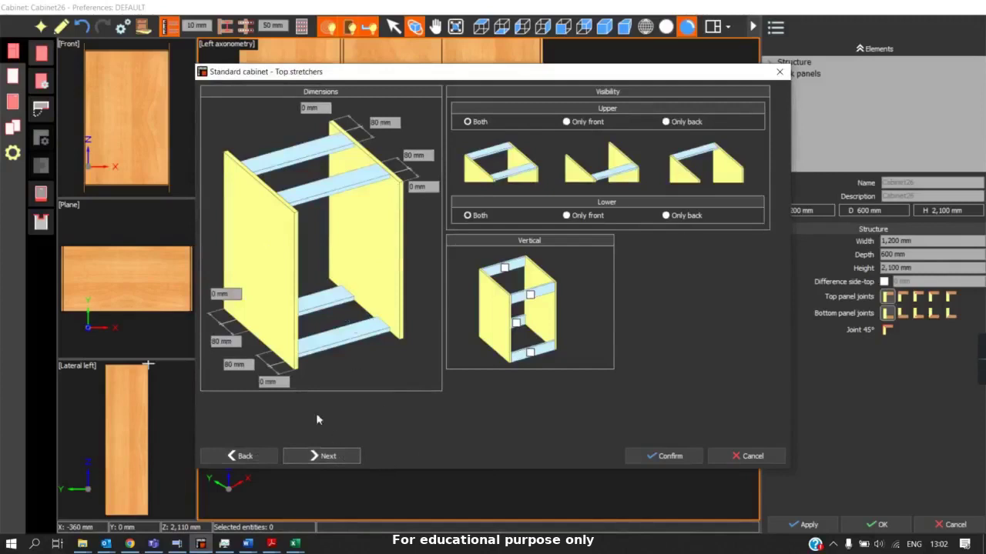
Return to the structure settings, choose stretchers for both the top and the bottom, and reopen the stretcher settings
{"action": "left_click", "coordinate": [241, 456]}
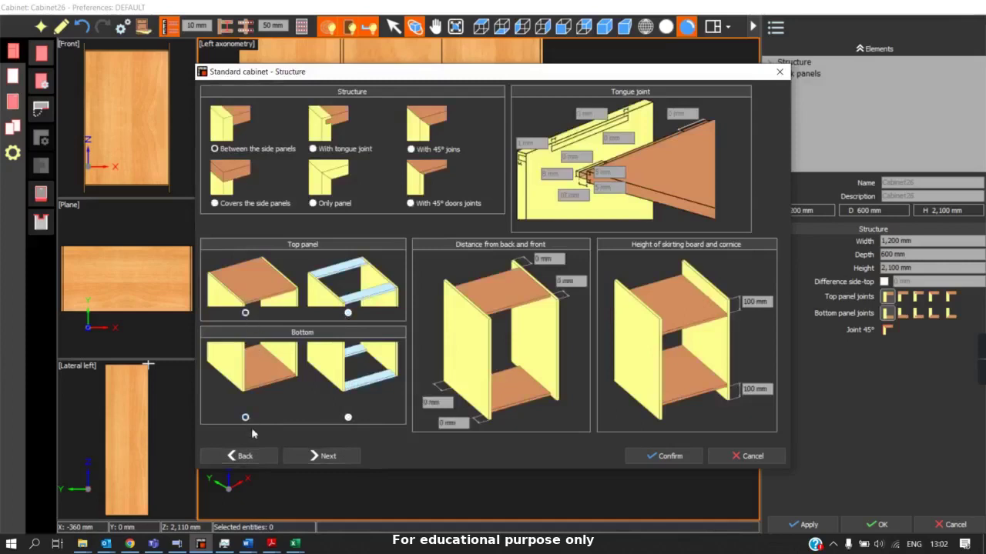
{"action": "left_click", "coordinate": [343, 453]}
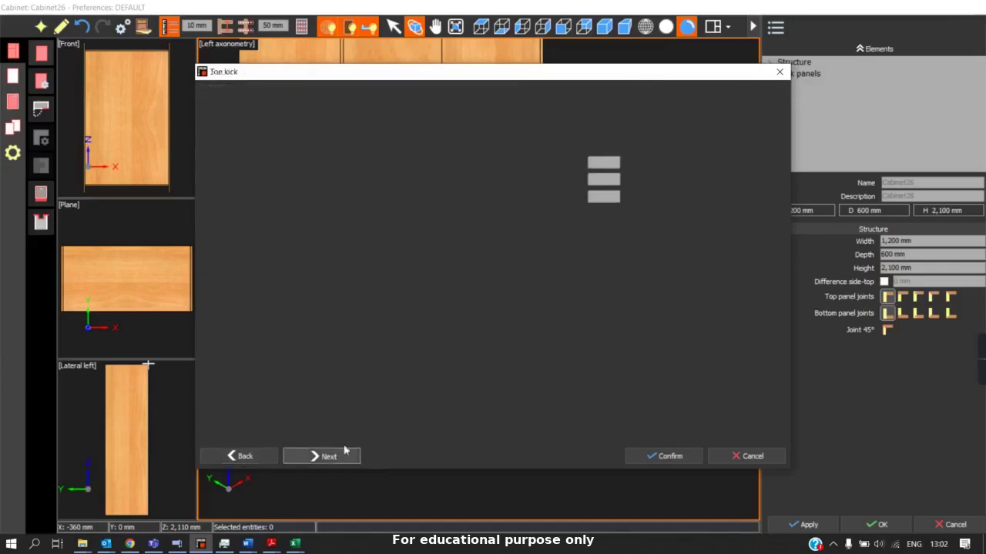
{"action": "left_click", "coordinate": [245, 456]}
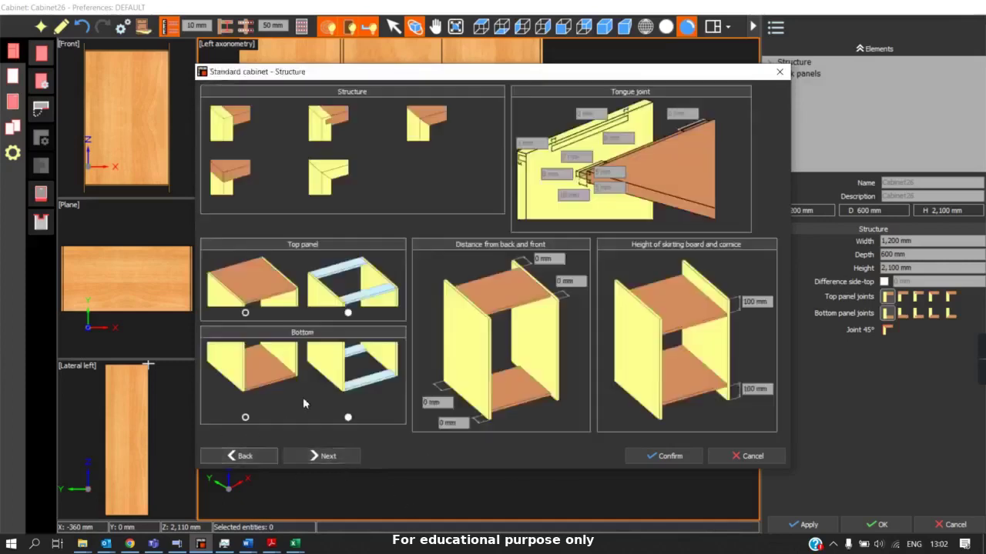
{"action": "left_click", "coordinate": [350, 314]}
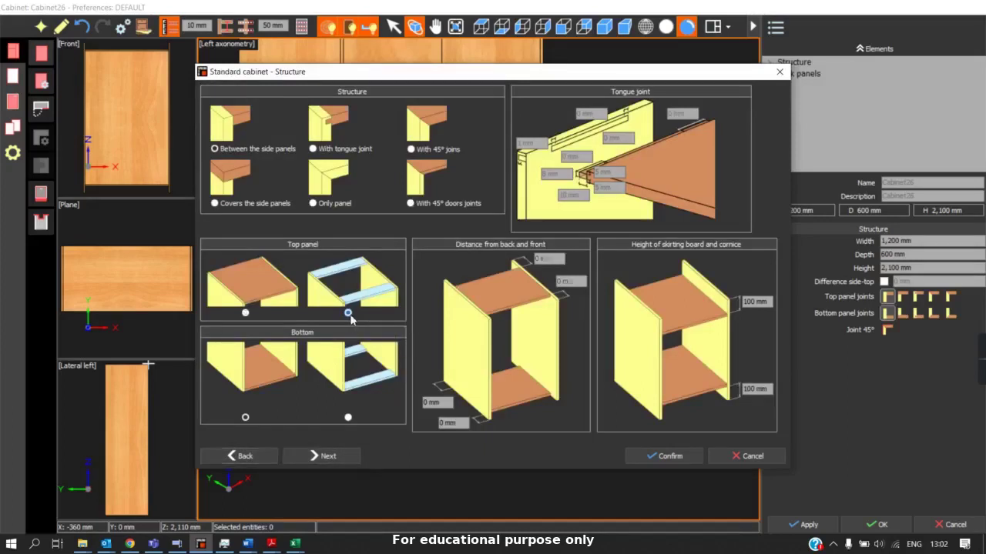
{"action": "left_click", "coordinate": [348, 418]}
{"action": "left_click", "coordinate": [328, 455]}
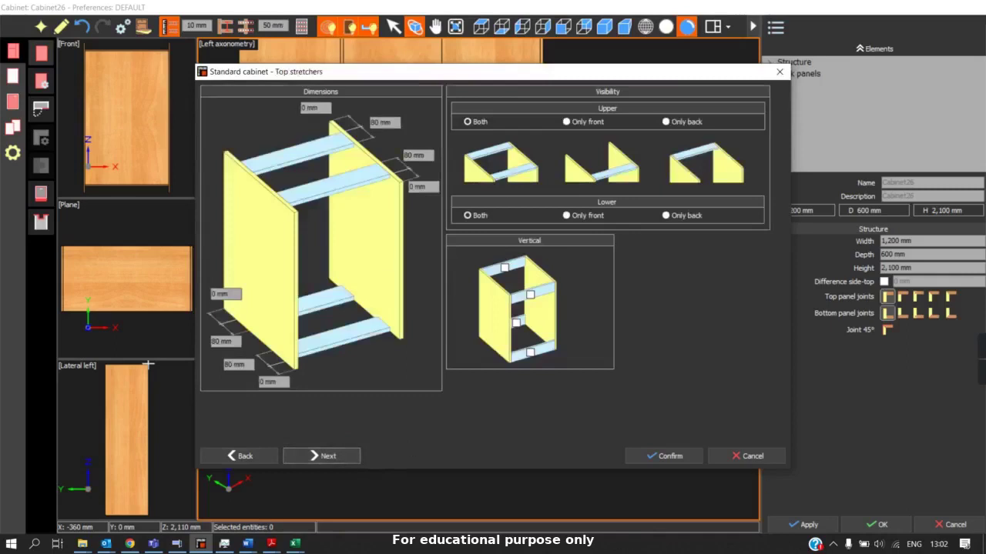
Limit the upper stretchers to only the front one, apply the change and check it in the 3D view
{"action": "double_click", "coordinate": [389, 123]}
{"action": "double_click", "coordinate": [417, 186]}
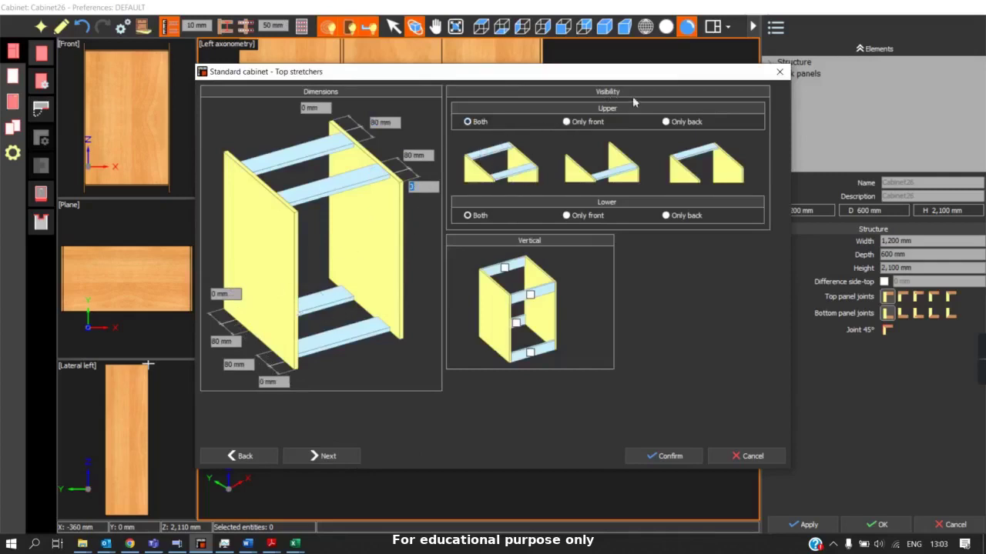
{"action": "left_click", "coordinate": [576, 121]}
{"action": "left_click", "coordinate": [665, 124]}
{"action": "left_click", "coordinate": [667, 456]}
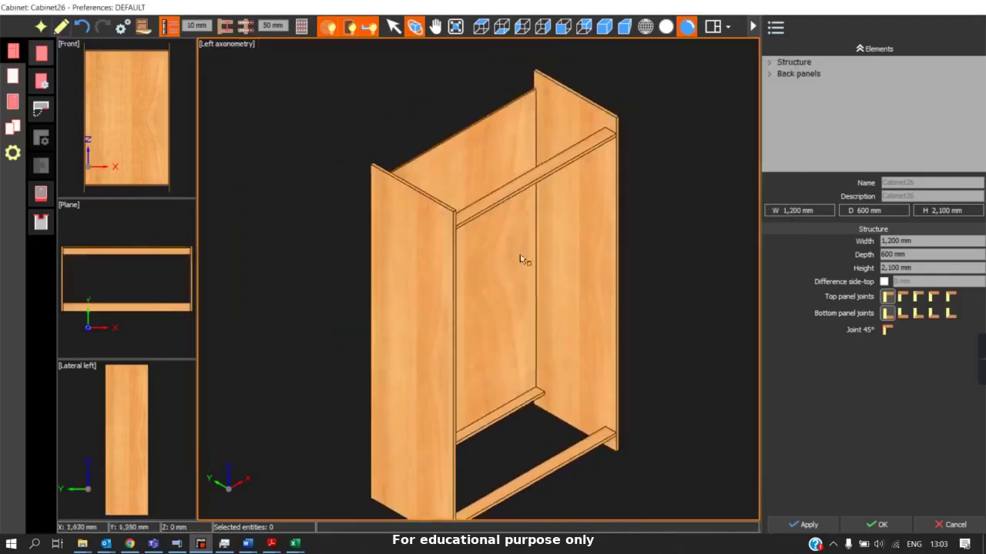
{"action": "scroll", "coordinate": [496, 239], "scroll_direction": "up", "scroll_amount": 3}
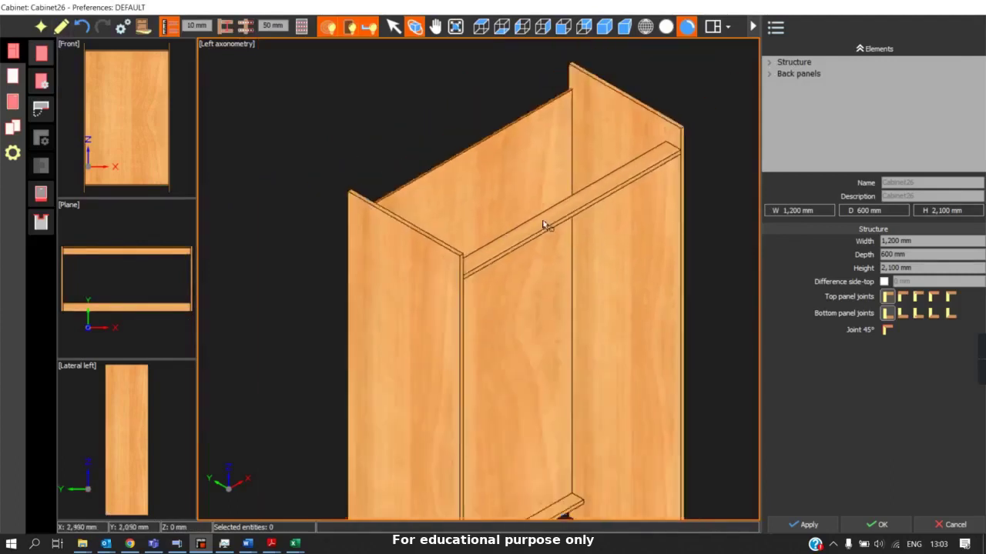
Limit the lower stretchers to only the back one, apply the change and inspect the cabinet's base in 3D
{"action": "left_click", "coordinate": [62, 27]}
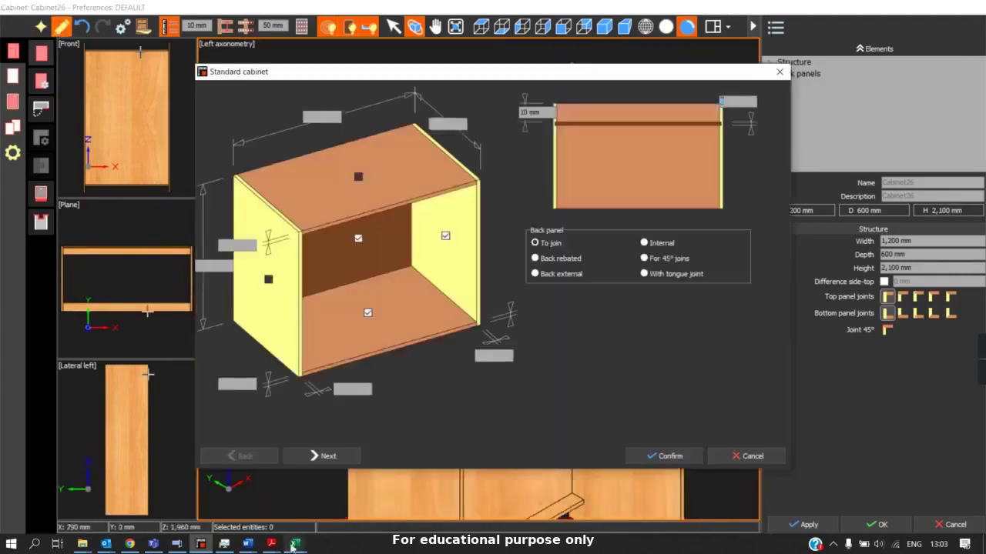
{"action": "left_click", "coordinate": [327, 456]}
{"action": "left_click", "coordinate": [330, 456]}
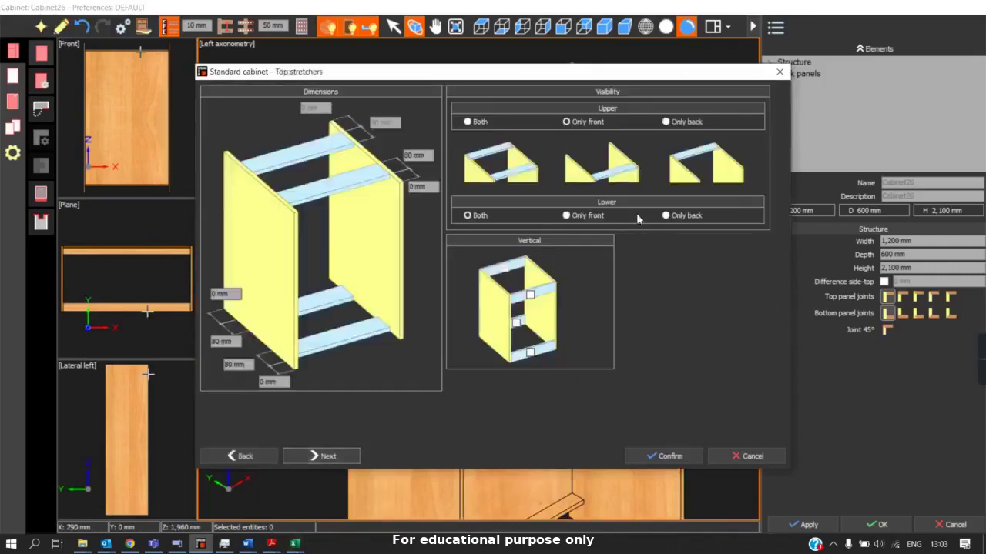
{"action": "left_click", "coordinate": [665, 216]}
{"action": "left_click", "coordinate": [664, 455]}
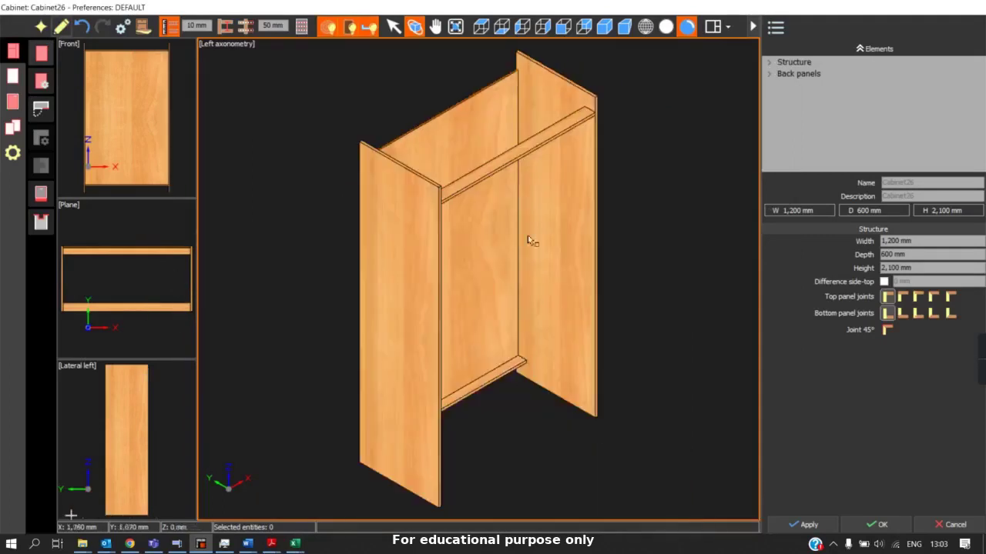
{"action": "scroll", "coordinate": [495, 381], "scroll_direction": "up", "scroll_amount": 3}
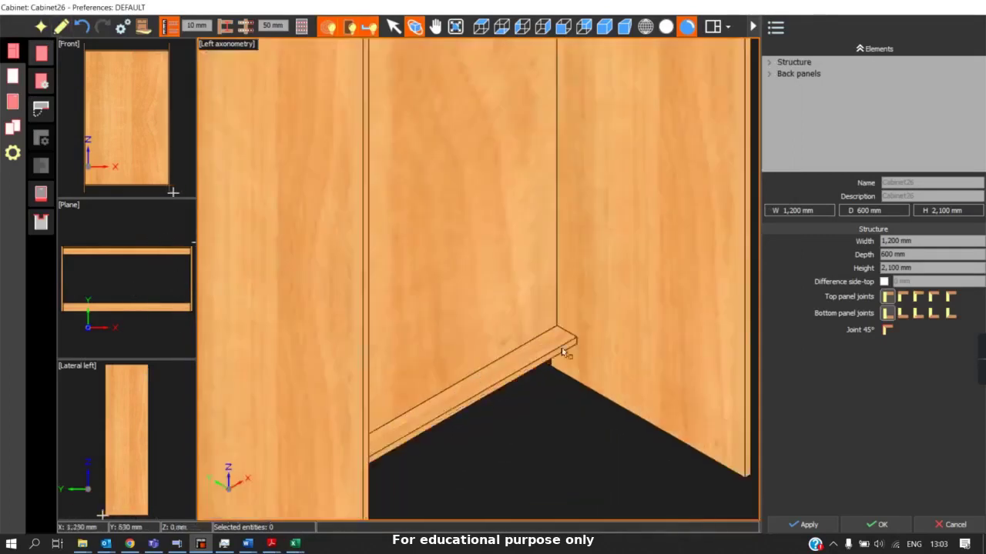
{"action": "scroll", "coordinate": [561, 347], "scroll_direction": "down", "scroll_amount": 3}
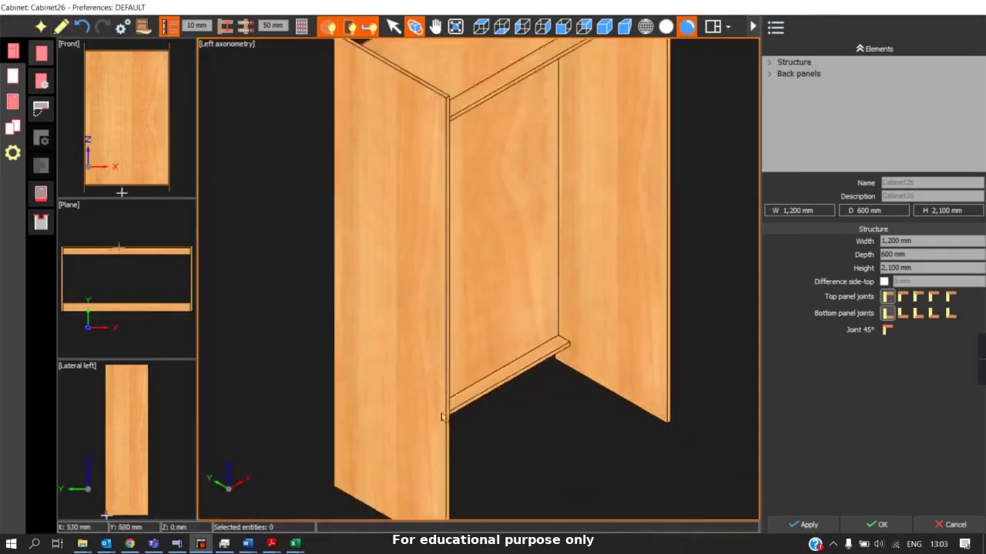
Enable both front and back stretchers for the upper and lower sets, make all four vertical, and apply
{"action": "left_click", "coordinate": [61, 26]}
{"action": "left_click", "coordinate": [302, 456]}
{"action": "left_click", "coordinate": [302, 455]}
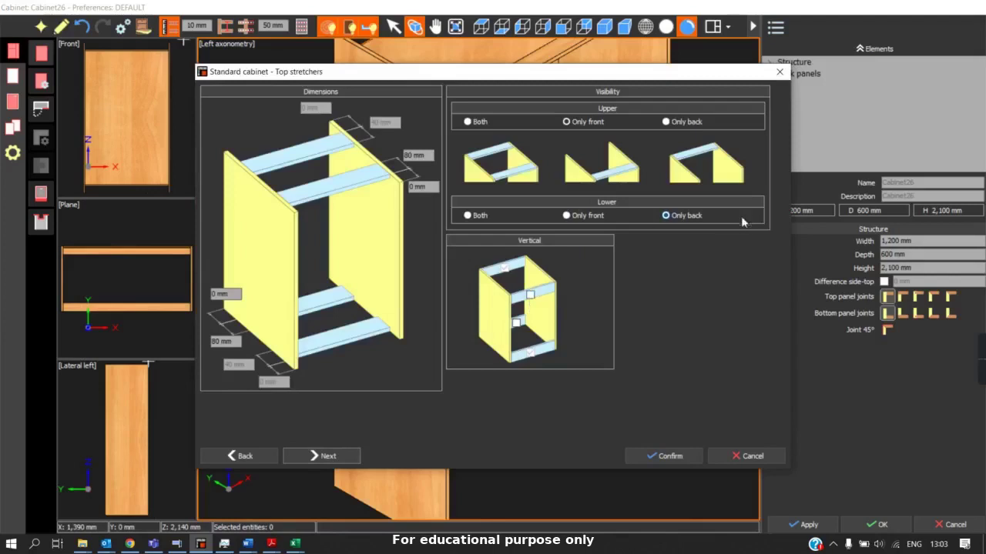
{"action": "left_click", "coordinate": [482, 217]}
{"action": "left_click", "coordinate": [476, 122]}
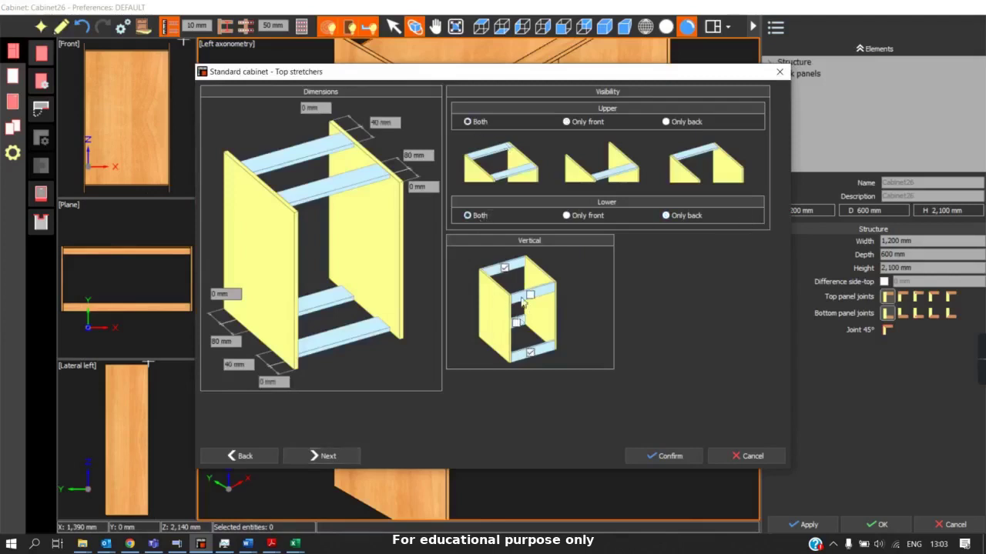
{"action": "left_click", "coordinate": [659, 457]}
Examine the vertical upper stretchers at the front and back of the cabinet in the 3D view
{"action": "scroll", "coordinate": [512, 227], "scroll_direction": "up", "scroll_amount": 5}
{"action": "scroll", "coordinate": [512, 222], "scroll_direction": "down", "scroll_amount": 3}
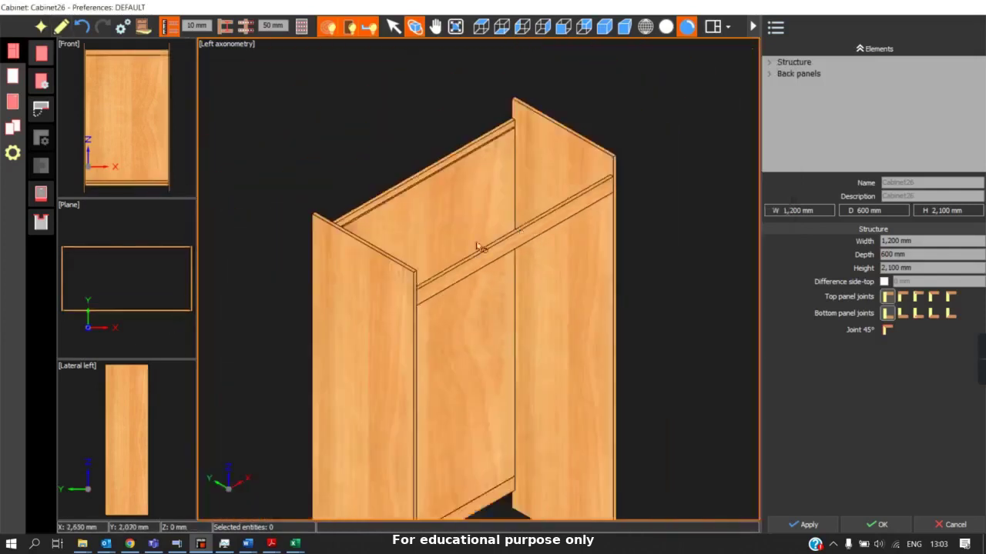
{"action": "scroll", "coordinate": [455, 281], "scroll_direction": "down", "scroll_amount": 1}
{"action": "scroll", "coordinate": [454, 277], "scroll_direction": "down", "scroll_amount": 1}
{"action": "middle_click_drag", "start_coordinate": [452, 274], "coordinate": [377, 271]}
{"action": "scroll", "coordinate": [377, 271], "scroll_direction": "up", "scroll_amount": 4}
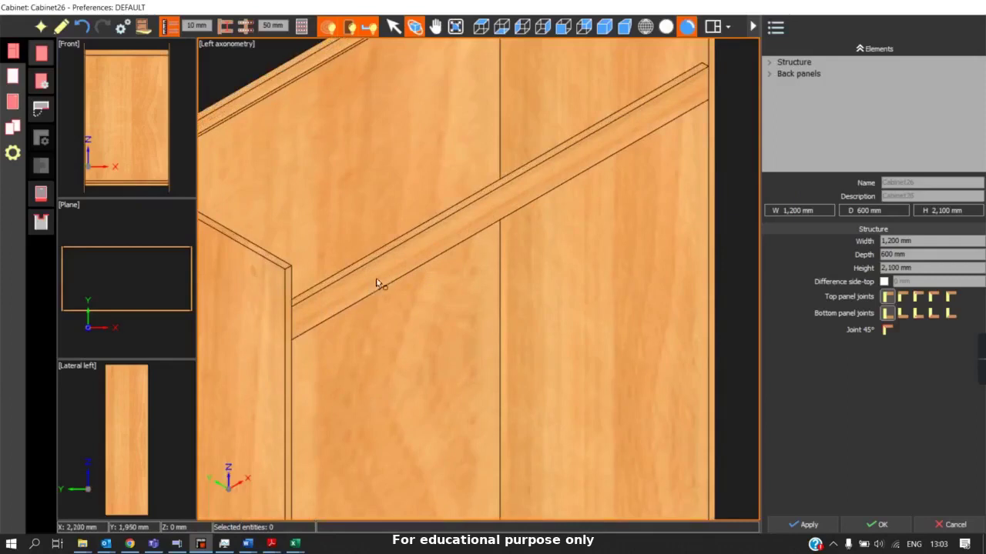
{"action": "scroll", "coordinate": [341, 306], "scroll_direction": "down", "scroll_amount": 2}
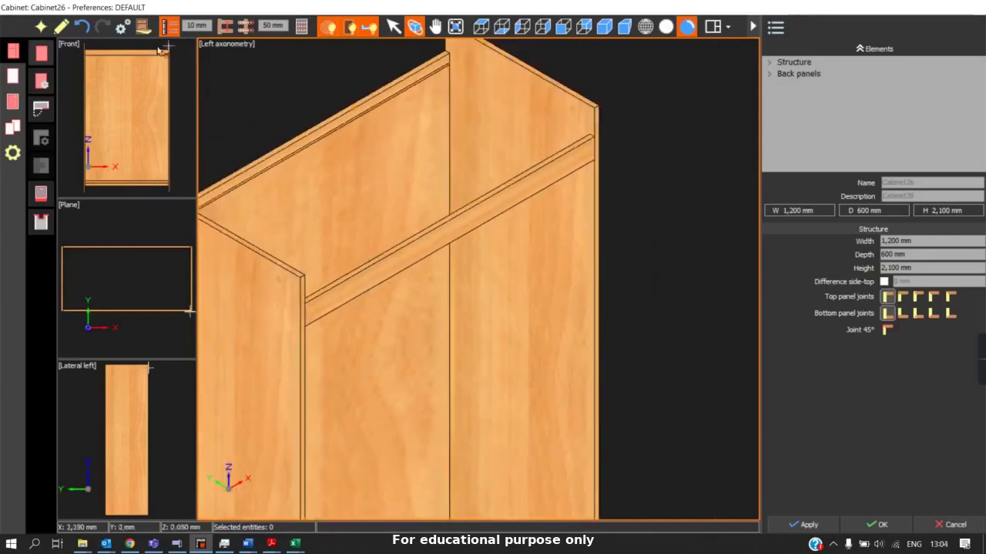
Set the width of both the front and back upper stretchers to 100 mm in the stretcher settings
{"action": "left_click", "coordinate": [63, 27]}
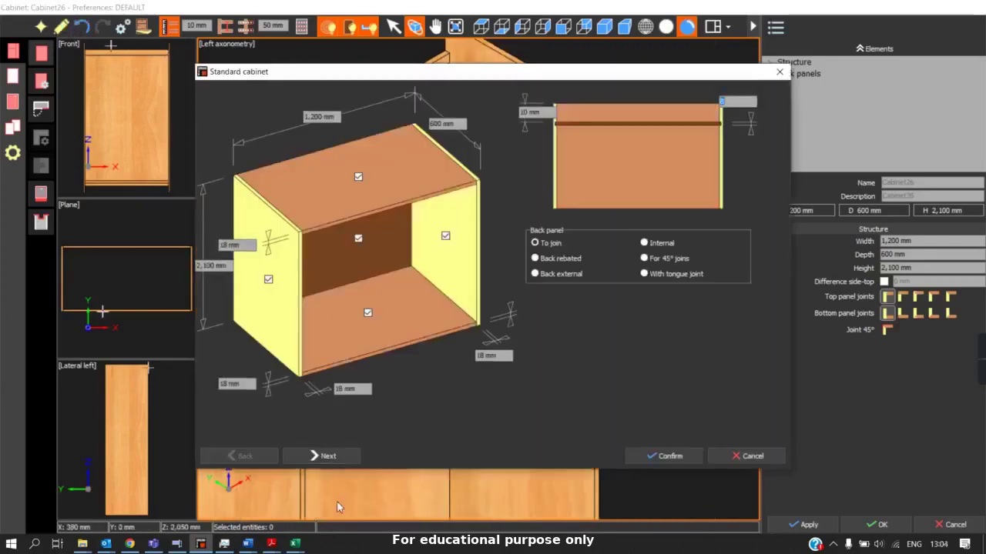
{"action": "left_click", "coordinate": [322, 455]}
{"action": "left_click", "coordinate": [322, 455]}
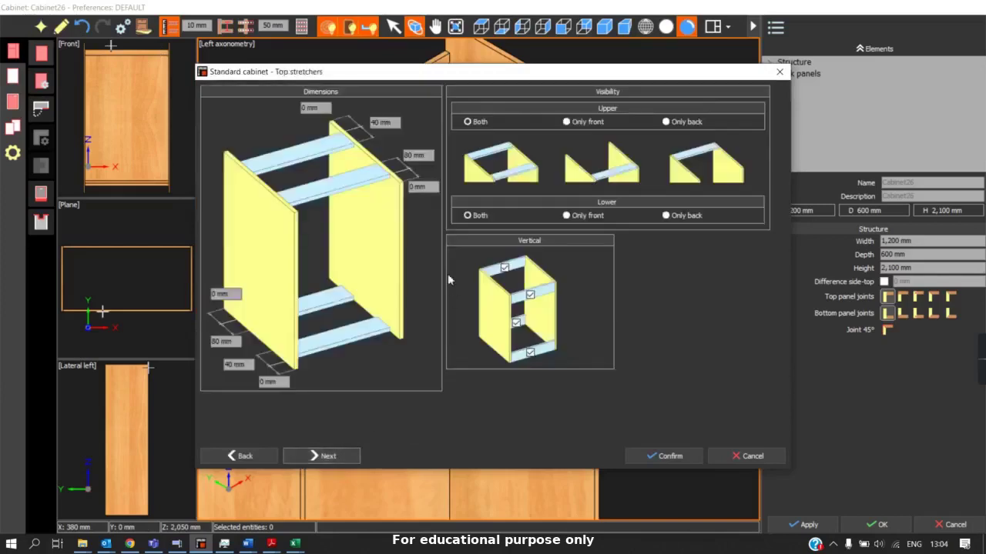
{"action": "left_click", "coordinate": [420, 155]}
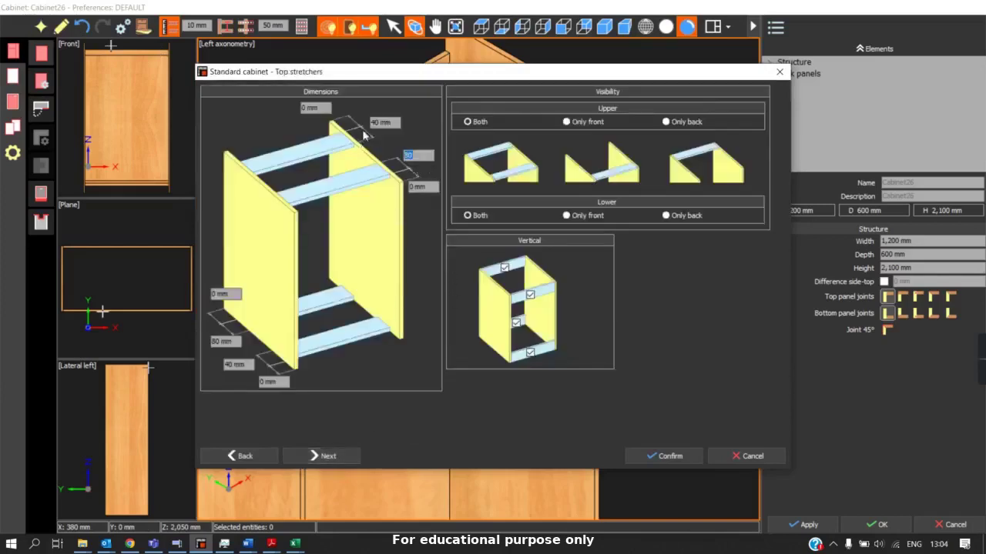
{"action": "type", "text": "100"}
{"action": "left_click", "coordinate": [383, 121]}
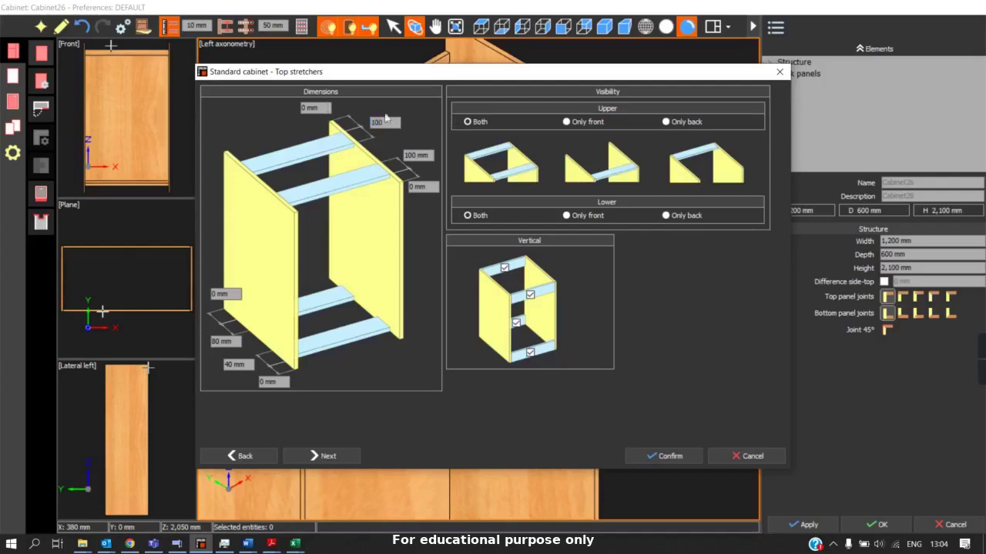
Turn off the vertical orientation for all four stretchers, apply the change and inspect the upper ones in 3D
{"action": "left_click", "coordinate": [505, 267]}
{"action": "left_click", "coordinate": [530, 295]}
{"action": "left_click", "coordinate": [663, 457]}
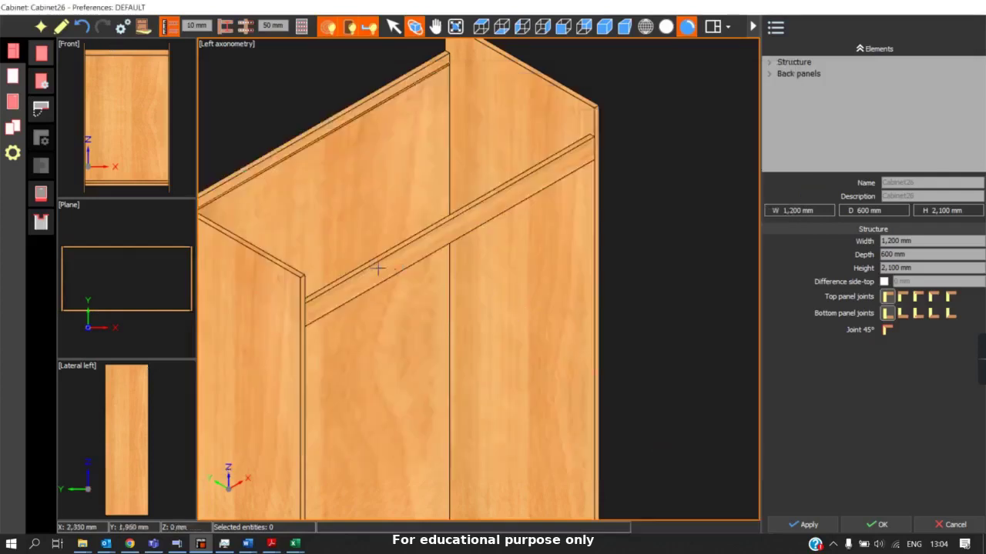
{"action": "scroll", "coordinate": [385, 291], "scroll_direction": "down", "scroll_amount": 3}
{"action": "scroll", "coordinate": [639, 198], "scroll_direction": "up", "scroll_amount": 5}
{"action": "scroll", "coordinate": [493, 195], "scroll_direction": "down", "scroll_amount": 1}
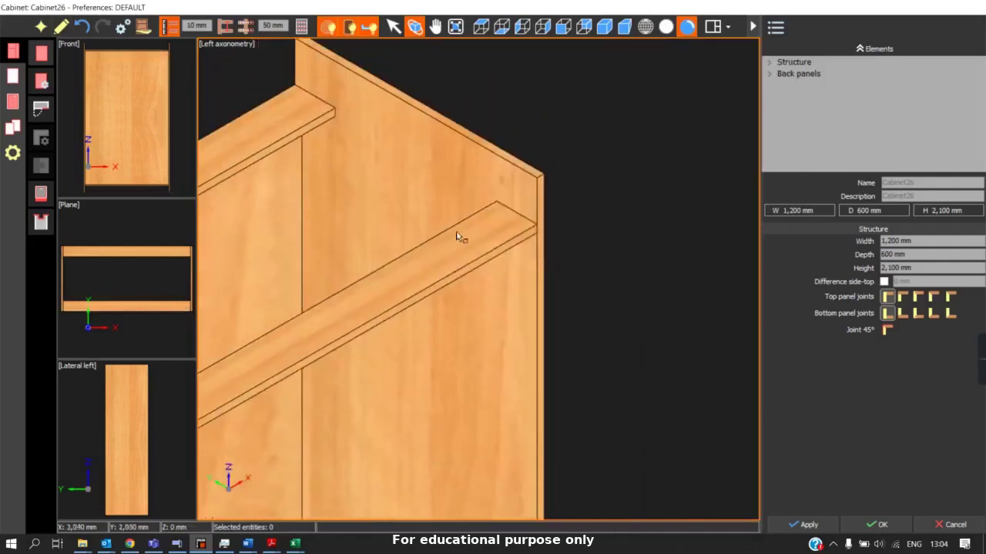
{"action": "scroll", "coordinate": [457, 243], "scroll_direction": "up", "scroll_amount": 2}
{"action": "scroll", "coordinate": [417, 178], "scroll_direction": "down", "scroll_amount": 1}
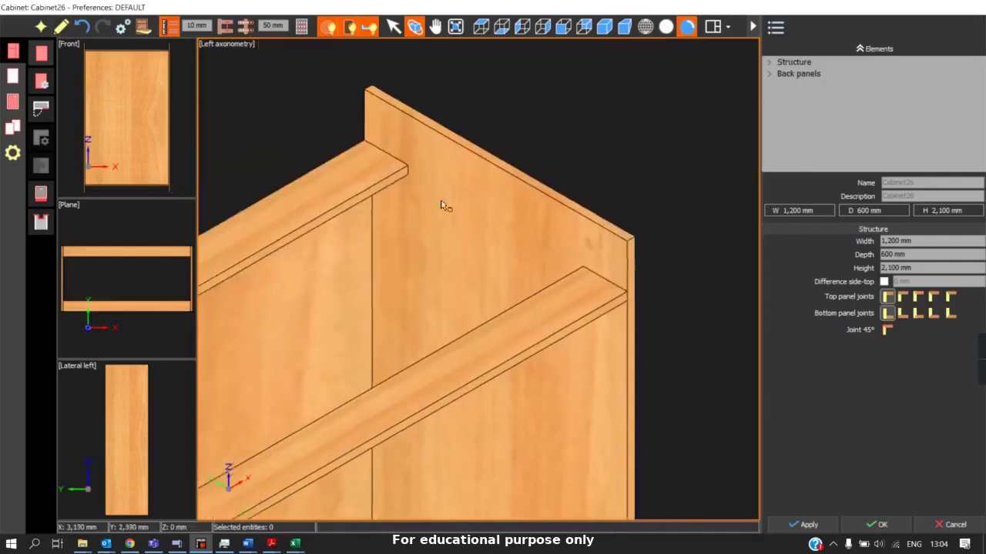
Set the upper front stretcher's distance from the front to 50 mm, apply it and check the setback in 3D
{"action": "left_click", "coordinate": [62, 28]}
{"action": "left_click", "coordinate": [321, 455]}
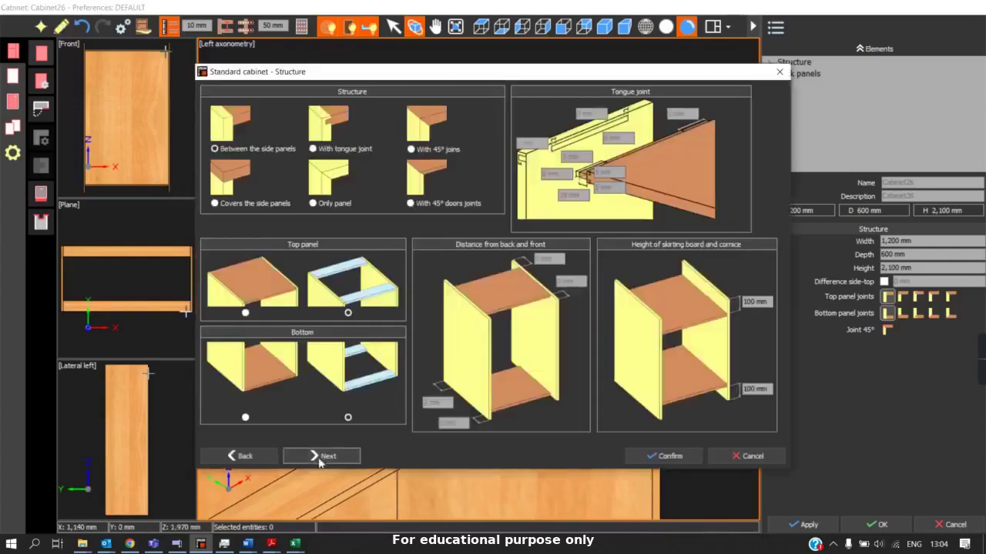
{"action": "left_click", "coordinate": [323, 455]}
{"action": "left_click", "coordinate": [420, 188]}
{"action": "type", "text": "50"}
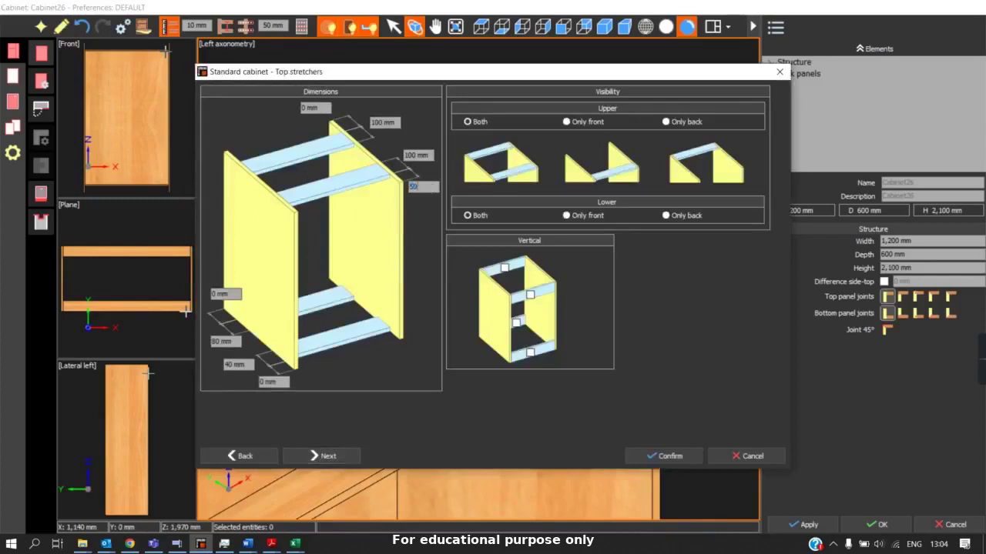
{"action": "left_click", "coordinate": [667, 456]}
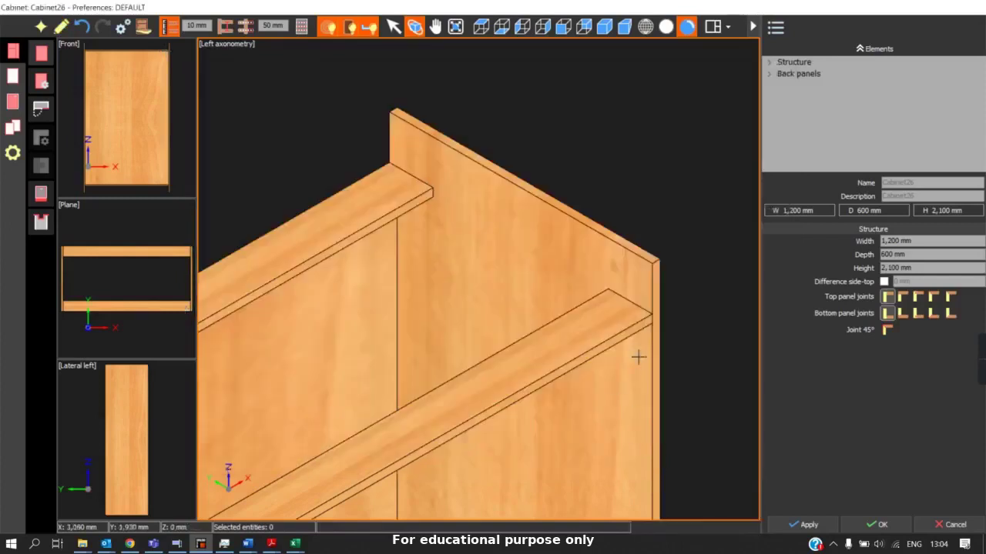
{"action": "scroll", "coordinate": [632, 323], "scroll_direction": "down", "scroll_amount": 3}
{"action": "scroll", "coordinate": [573, 183], "scroll_direction": "up", "scroll_amount": 5}
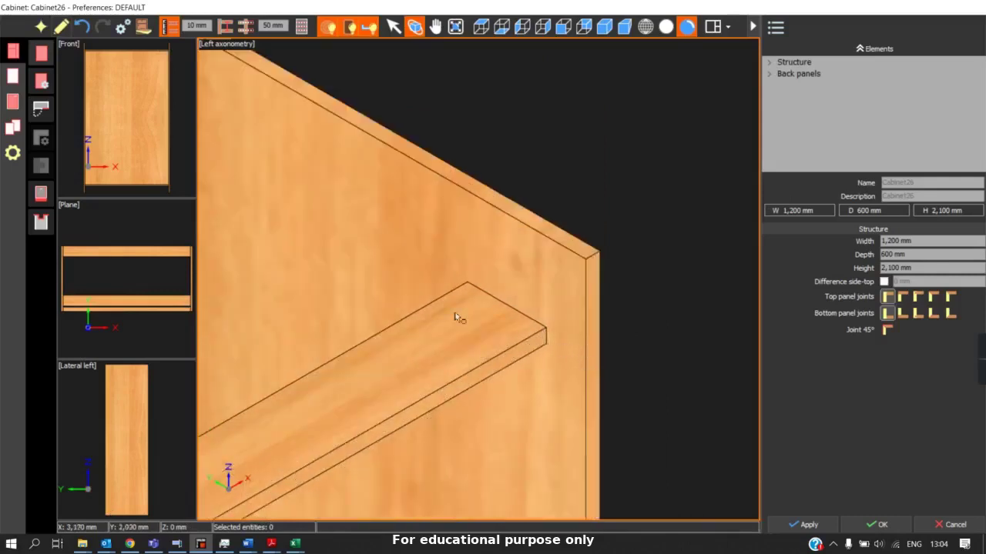
Reopen the cabinet settings, review the structure options and continue to the following settings page
{"action": "left_click", "coordinate": [59, 31]}
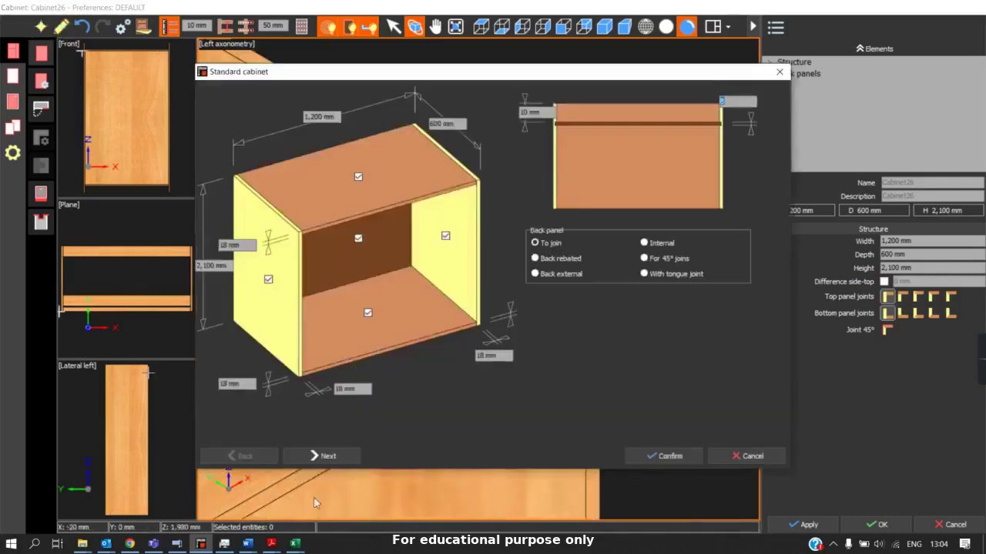
{"action": "left_click", "coordinate": [314, 456]}
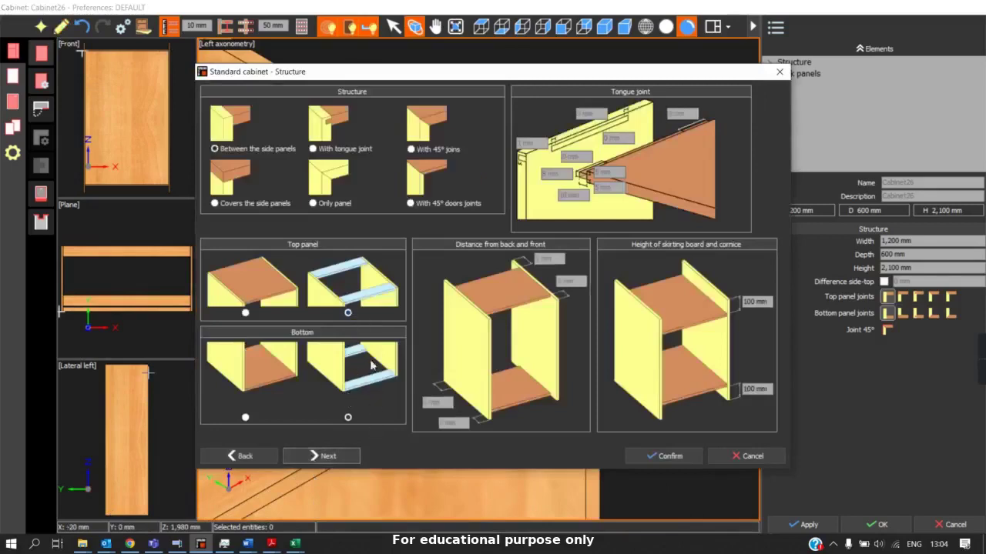
{"action": "left_click", "coordinate": [343, 461]}
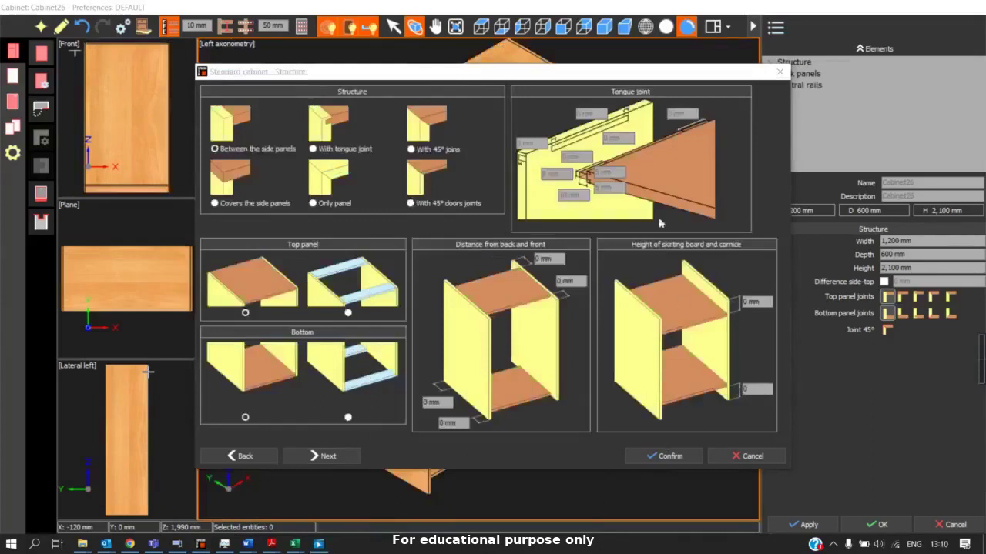
Check which page follows the structure settings with a 0 mm skirting board height, and return to them
{"action": "left_click", "coordinate": [758, 392]}
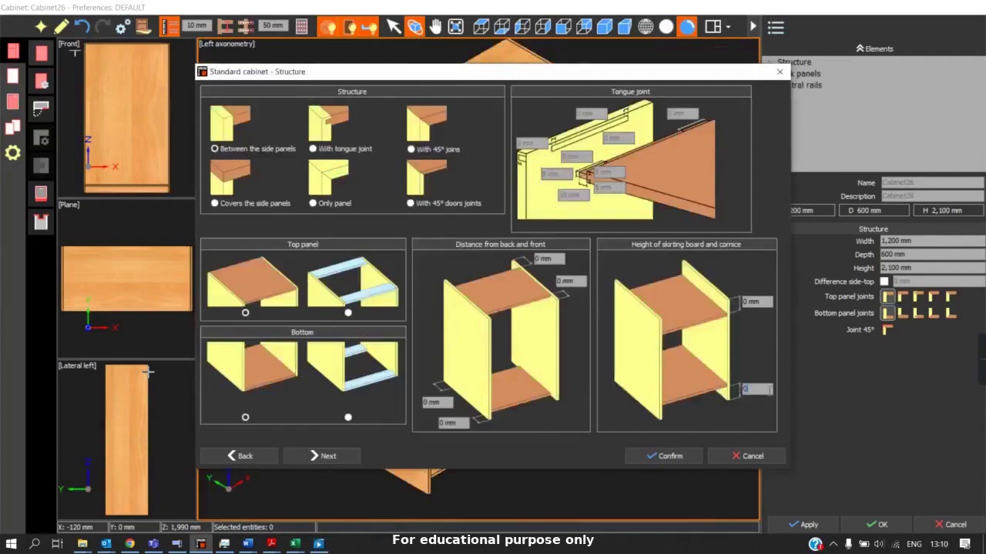
{"action": "left_click", "coordinate": [339, 458]}
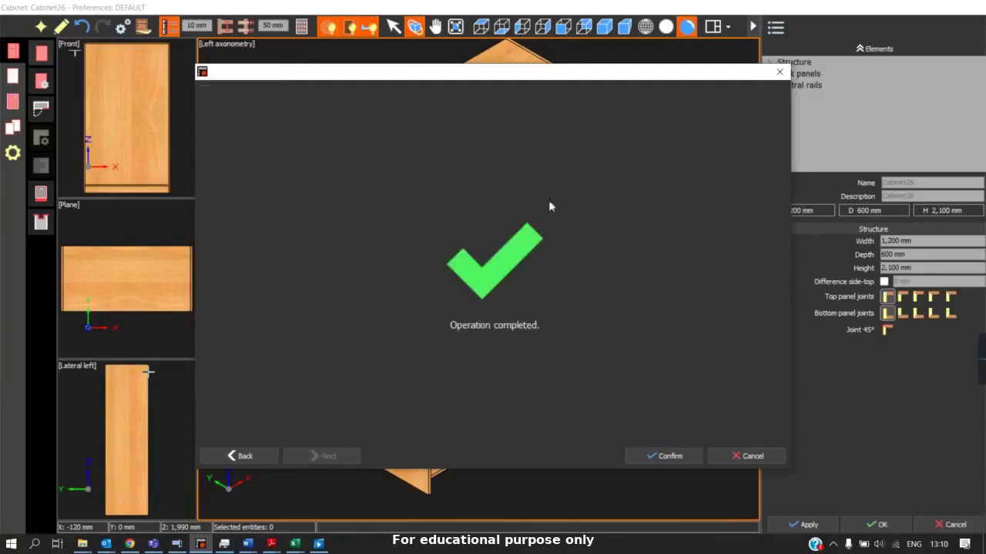
{"action": "left_click", "coordinate": [243, 456]}
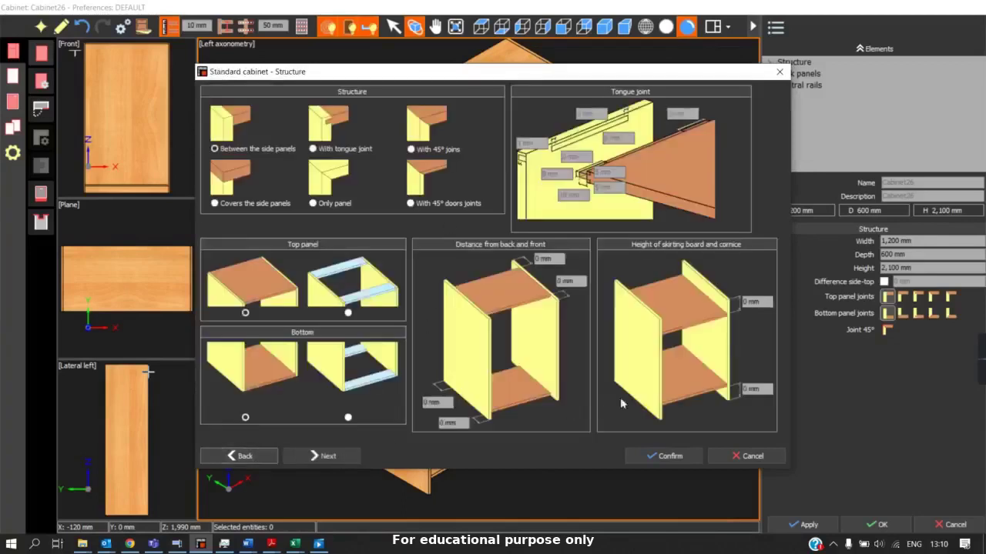
Set the skirting board height to 100 mm and enable both the front and back toe kicks
{"action": "double_click", "coordinate": [762, 390]}
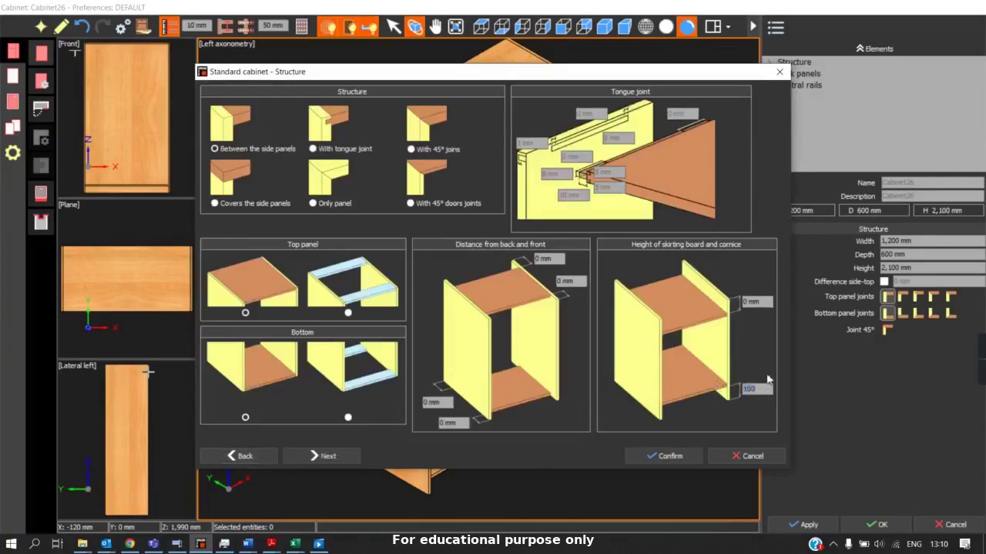
{"action": "left_click", "coordinate": [325, 457]}
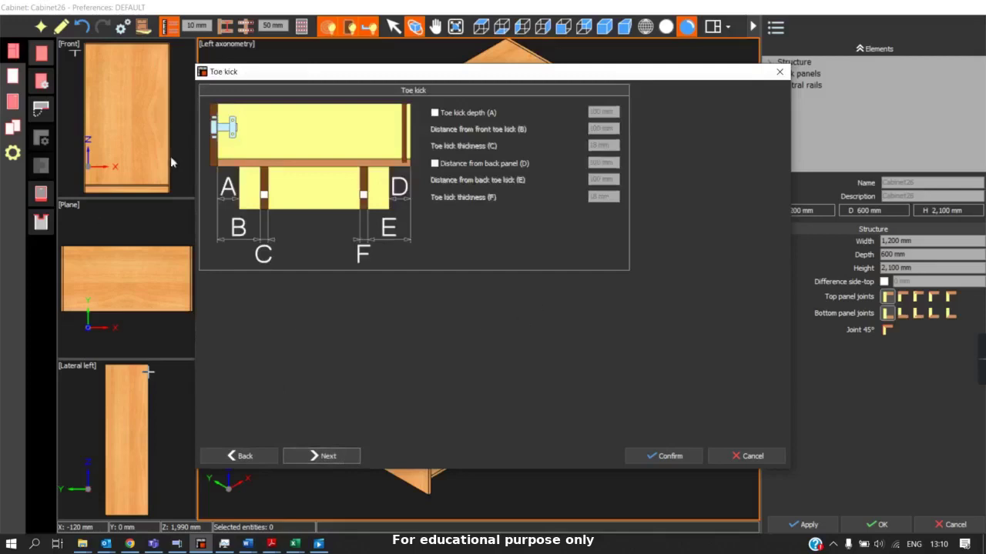
{"action": "left_click", "coordinate": [264, 195]}
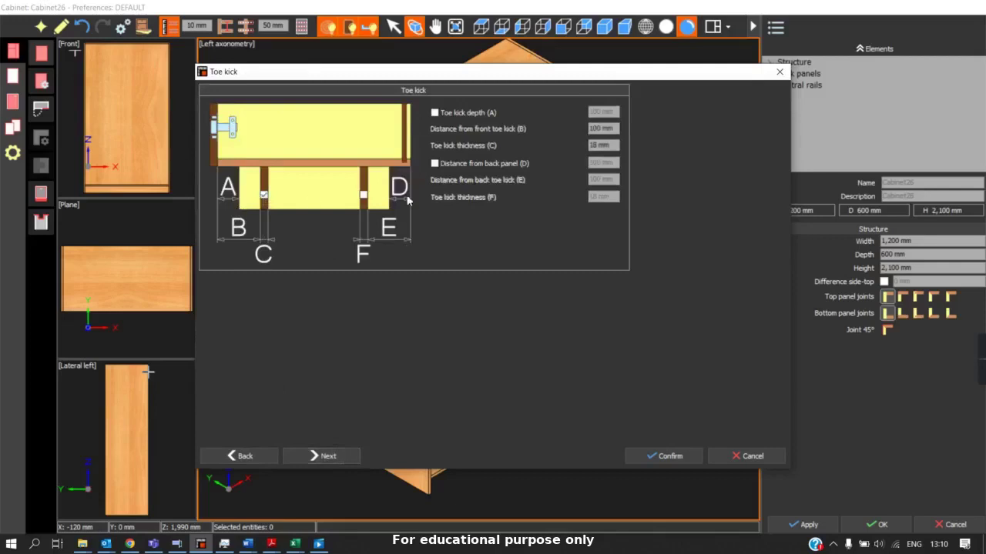
{"action": "left_click", "coordinate": [363, 196]}
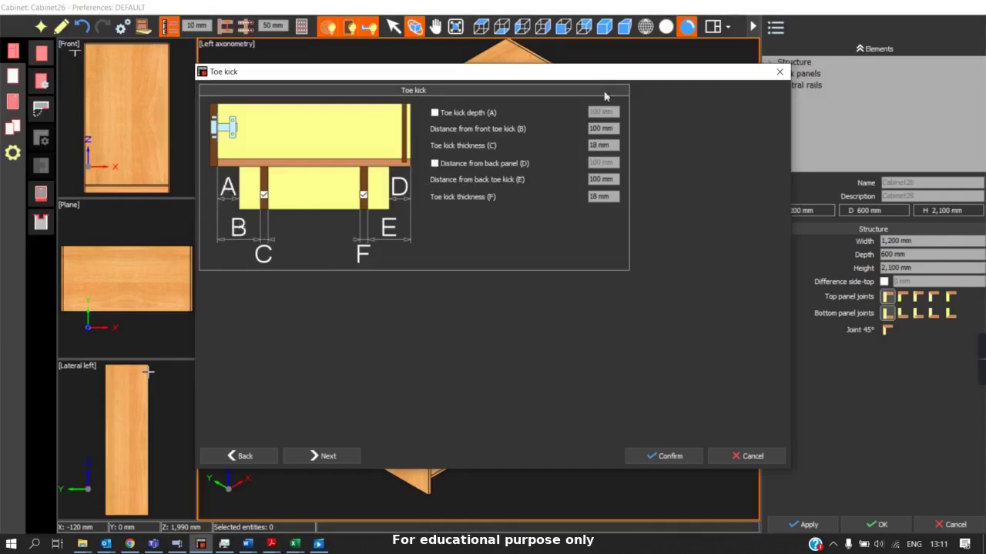
Set the front and back toe kick distances (B and E) to 0 mm and confirm the cabinet settings
{"action": "left_click", "coordinate": [615, 129]}
{"action": "type", "text": "0"}
{"action": "left_click", "coordinate": [609, 179]}
{"action": "type", "text": "0"}
{"action": "left_click", "coordinate": [639, 457]}
Inspect the front and back toe kicks in 3D, selecting the front one, and restore the left axonometric view
{"action": "scroll", "coordinate": [531, 451], "scroll_direction": "up", "scroll_amount": 4}
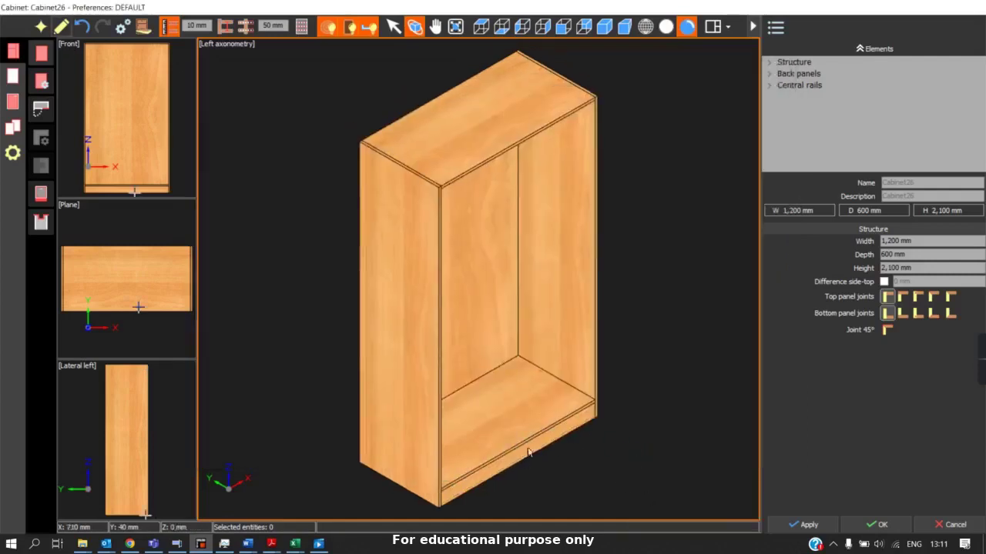
{"action": "scroll", "coordinate": [501, 420], "scroll_direction": "up", "scroll_amount": 2}
{"action": "left_click", "coordinate": [466, 399]}
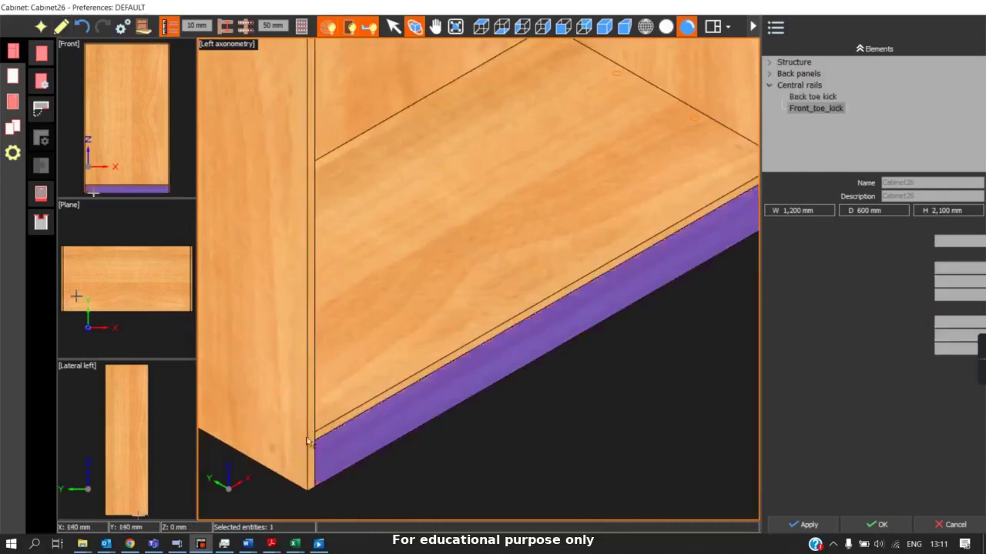
{"action": "scroll", "coordinate": [327, 458], "scroll_direction": "up", "scroll_amount": 2}
{"action": "scroll", "coordinate": [327, 457], "scroll_direction": "up", "scroll_amount": 3}
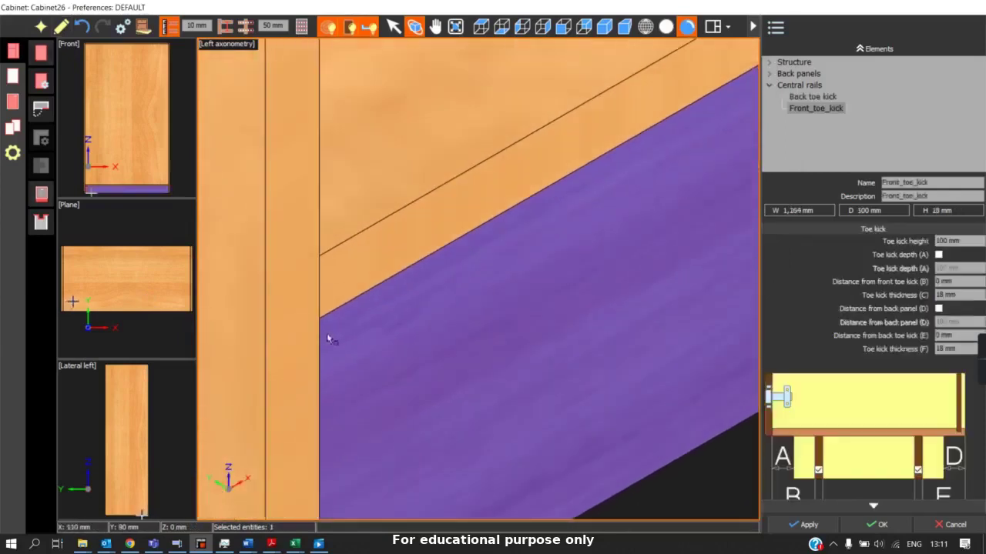
{"action": "scroll", "coordinate": [352, 313], "scroll_direction": "down", "scroll_amount": 5}
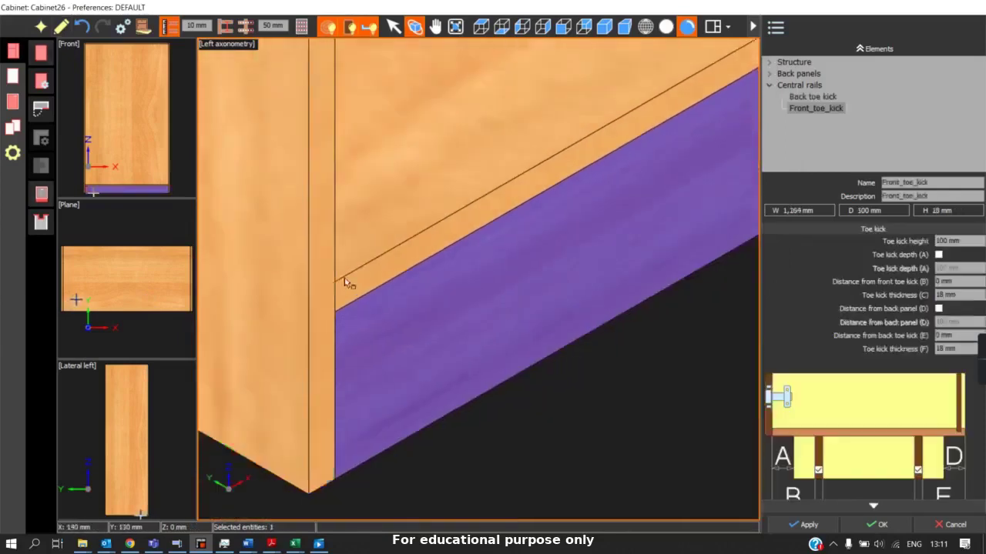
{"action": "left_click_drag", "start_coordinate": [352, 283], "coordinate": [372, 30]}
{"action": "left_click_drag", "start_coordinate": [420, 108], "coordinate": [299, 281]}
{"action": "scroll", "coordinate": [296, 289], "scroll_direction": "up", "scroll_amount": 3}
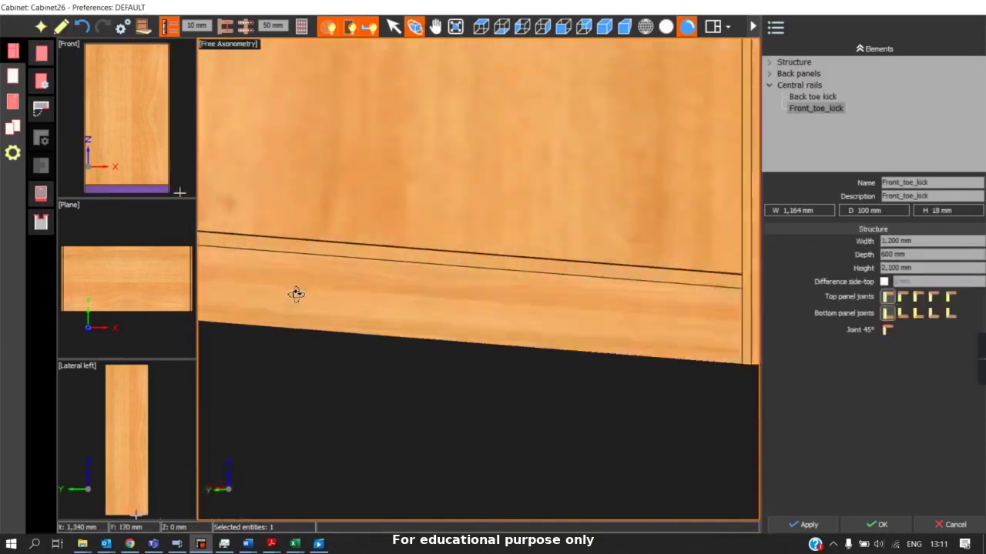
{"action": "scroll", "coordinate": [235, 289], "scroll_direction": "down", "scroll_amount": 1}
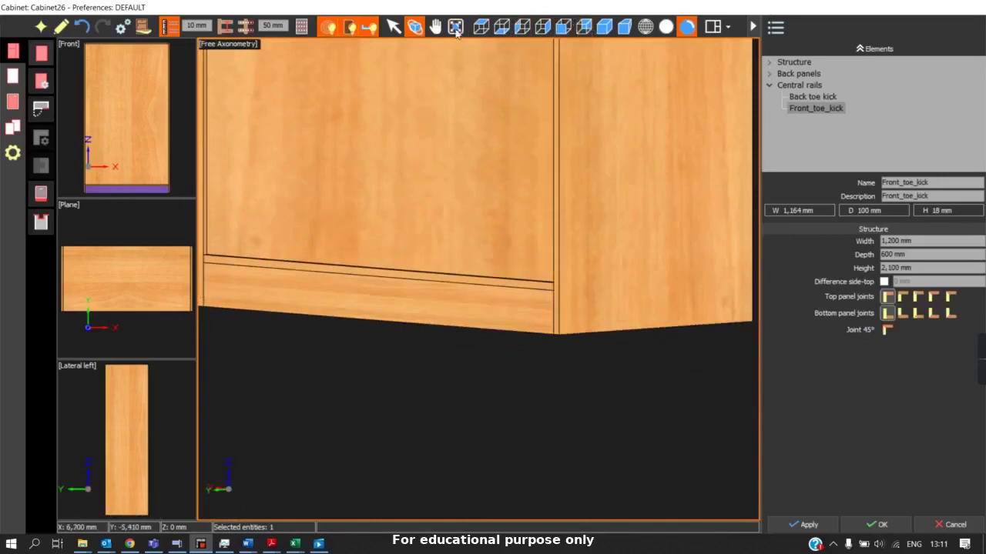
{"action": "left_click", "coordinate": [603, 29]}
{"action": "left_click", "coordinate": [393, 27]}
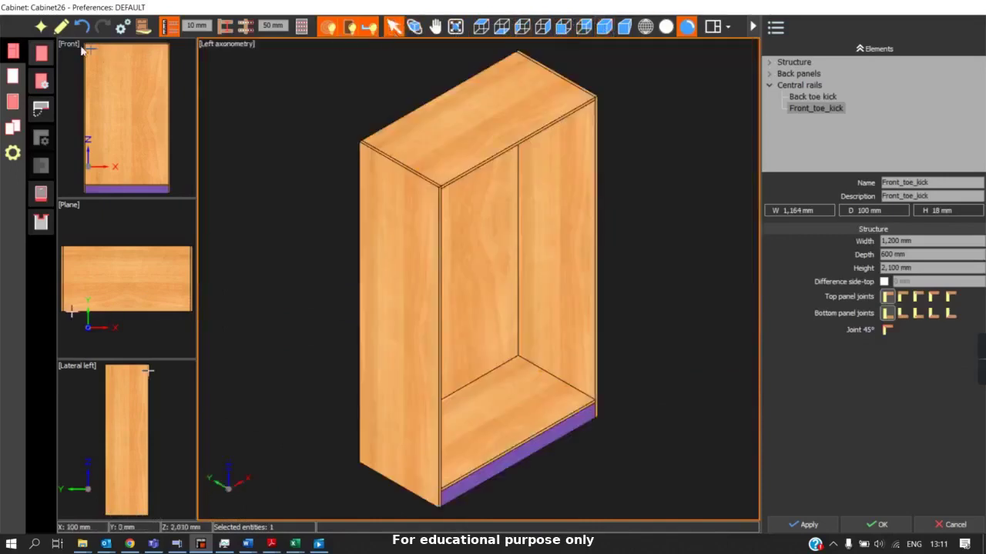
Set the distance from the front toe kick (B) to 50 mm, confirm and check the setback in 3D
{"action": "left_click", "coordinate": [63, 31]}
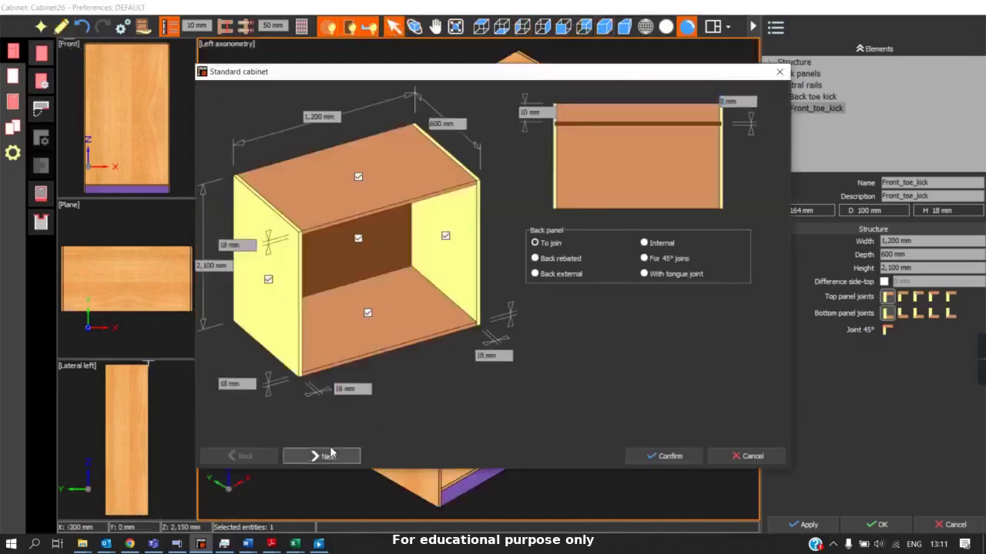
{"action": "left_click", "coordinate": [330, 456]}
{"action": "left_click", "coordinate": [329, 456]}
{"action": "left_click", "coordinate": [598, 129]}
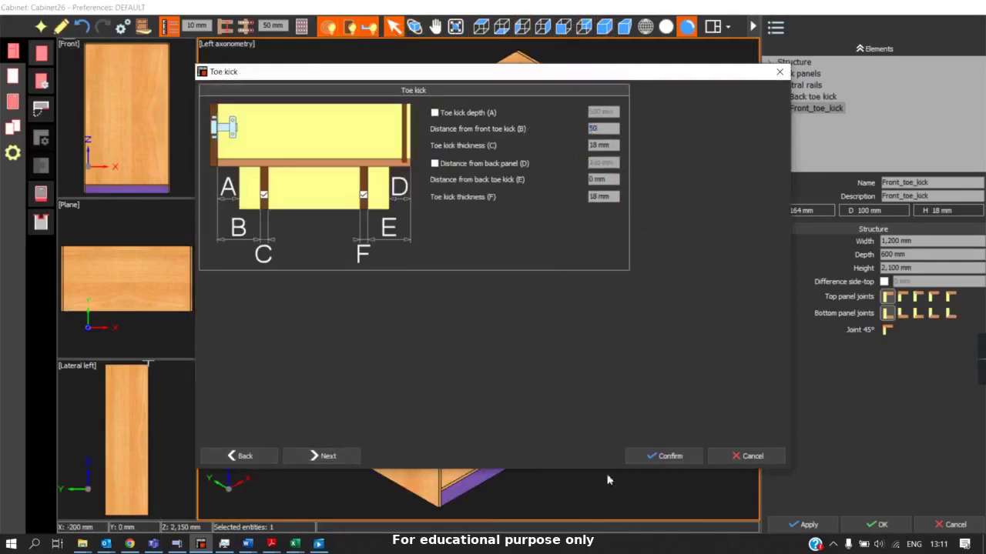
{"action": "left_click", "coordinate": [661, 456]}
{"action": "scroll", "coordinate": [629, 416], "scroll_direction": "up", "scroll_amount": 5}
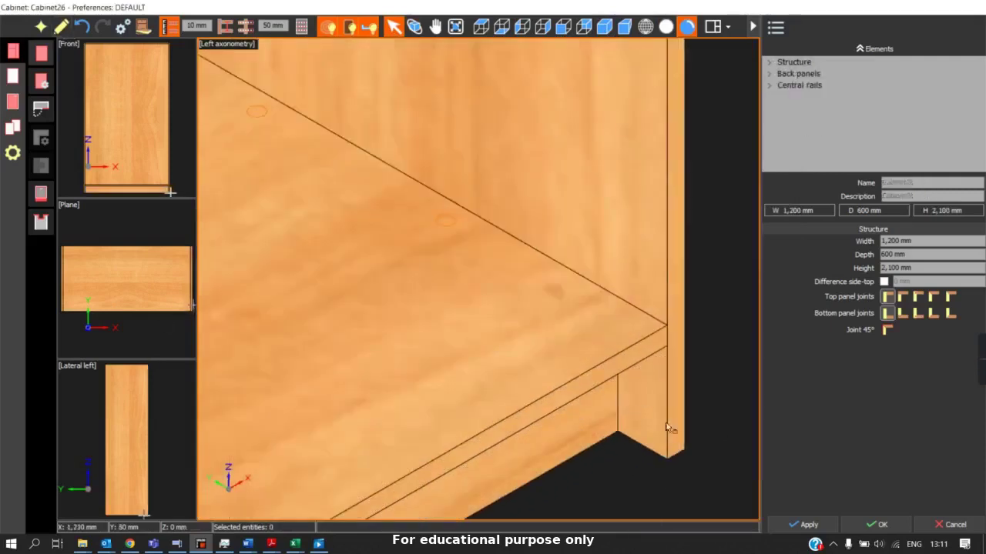
Reopen the cabinet's toe kick settings and enable the toe kick depth (A) and distance from back panel (D)
{"action": "left_click", "coordinate": [59, 28]}
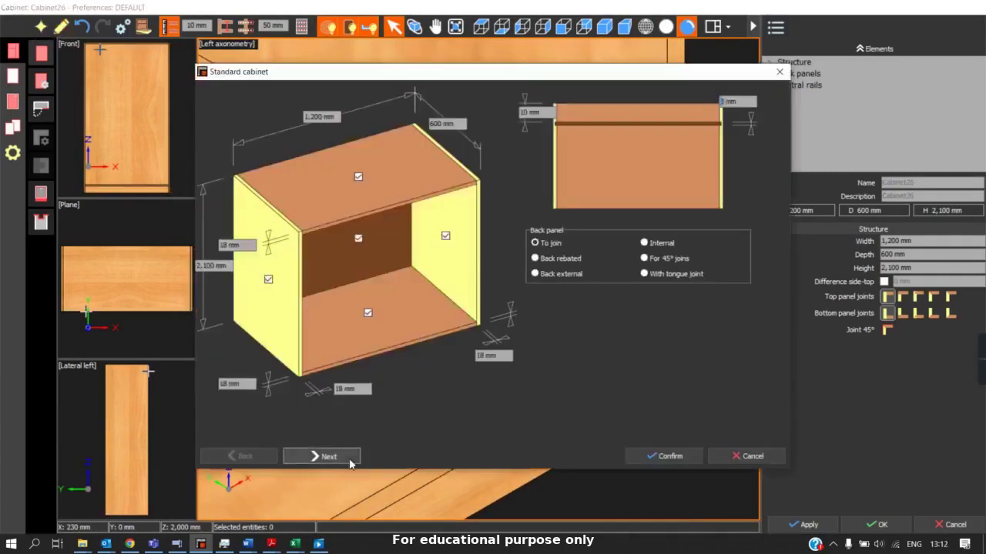
{"action": "left_click", "coordinate": [348, 458]}
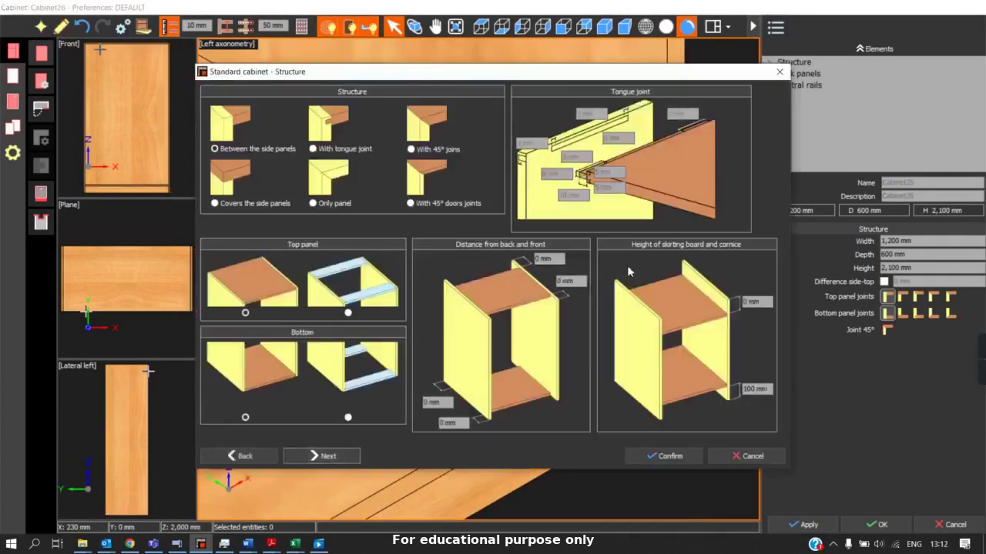
{"action": "left_click", "coordinate": [337, 462]}
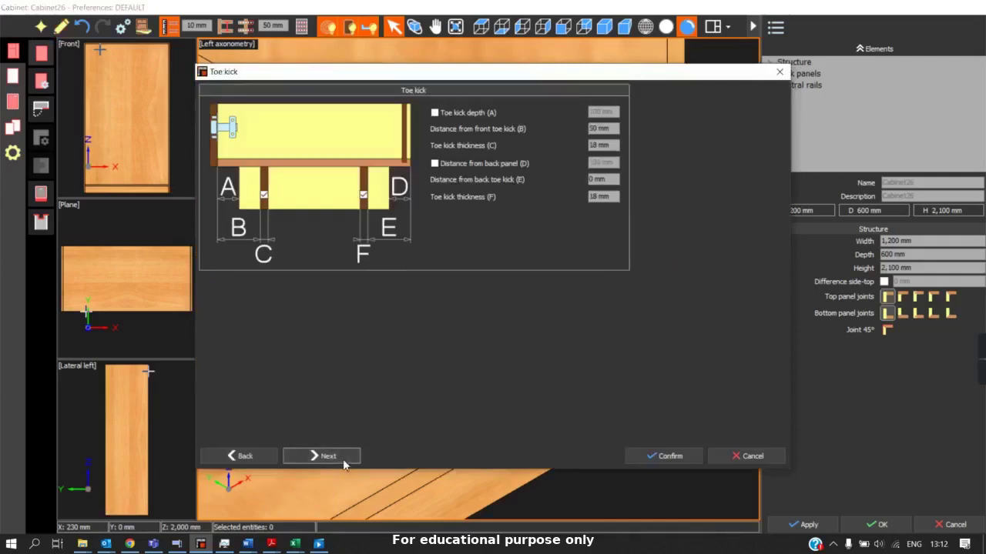
{"action": "left_click", "coordinate": [434, 163]}
{"action": "left_click", "coordinate": [435, 113]}
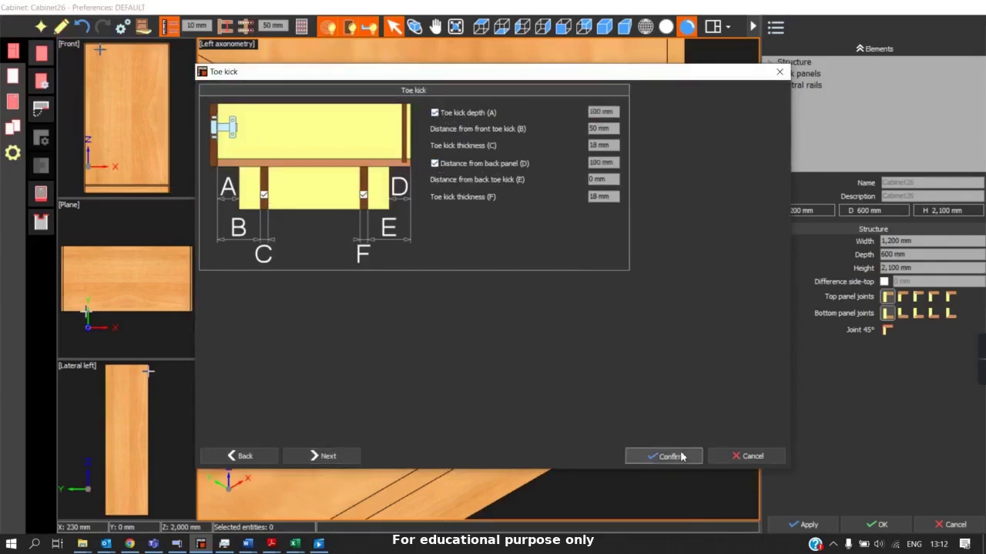
Set the toe kick depth, distance from back panel and back toe kick distance to 50 mm, confirm and inspect the notched side panels
{"action": "left_click", "coordinate": [683, 456]}
{"action": "left_click", "coordinate": [608, 302]}
{"action": "left_click", "coordinate": [610, 113]}
{"action": "type", "text": "50"}
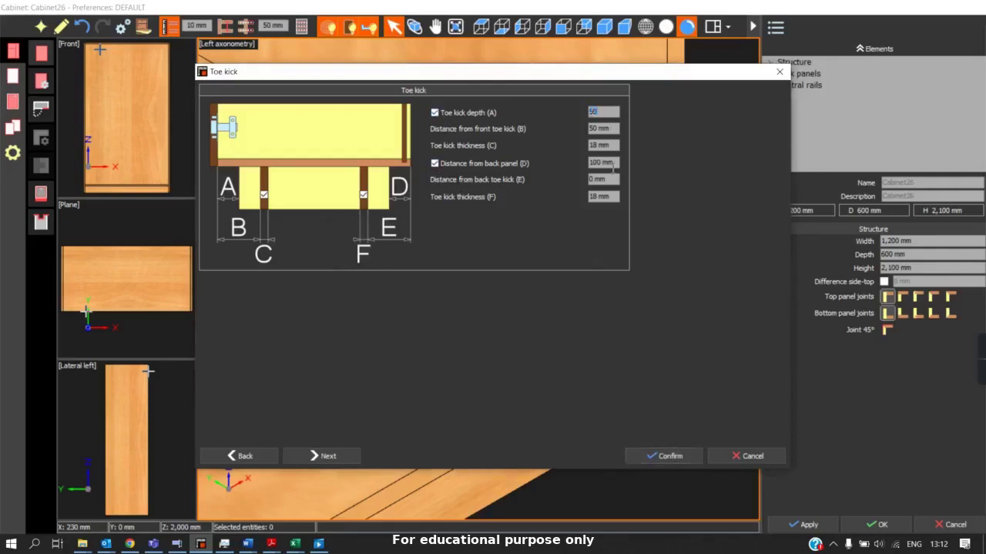
{"action": "left_click", "coordinate": [616, 163]}
{"action": "type", "text": "50"}
{"action": "left_click", "coordinate": [608, 180]}
{"action": "left_click", "coordinate": [664, 455]}
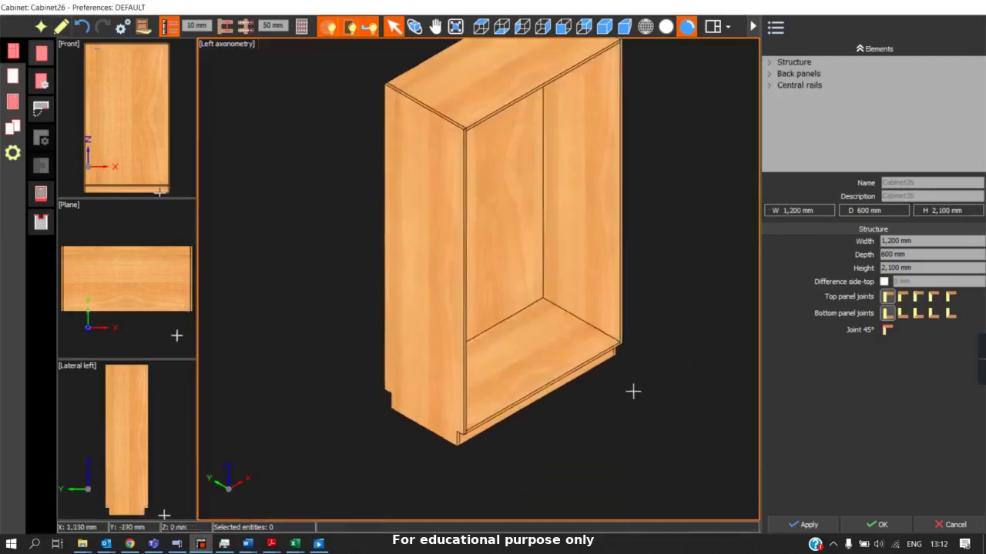
{"action": "scroll", "coordinate": [462, 446], "scroll_direction": "up", "scroll_amount": 5}
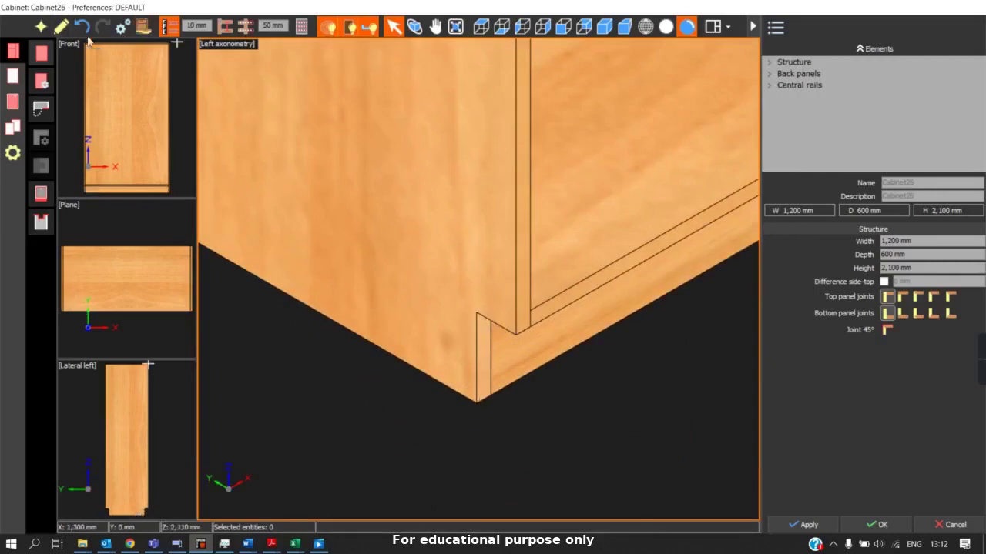
Reopen the toe kick settings and disable the toe kick depth (A) and distance from back panel (D)
{"action": "left_click", "coordinate": [61, 26]}
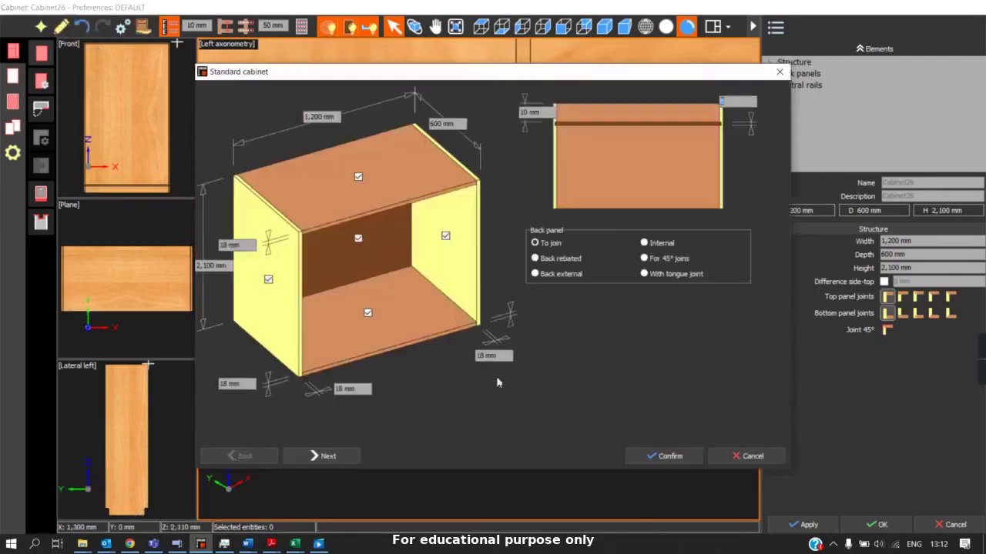
{"action": "left_click", "coordinate": [350, 456]}
{"action": "left_click", "coordinate": [348, 456]}
{"action": "left_click", "coordinate": [435, 113]}
{"action": "left_click", "coordinate": [435, 163]}
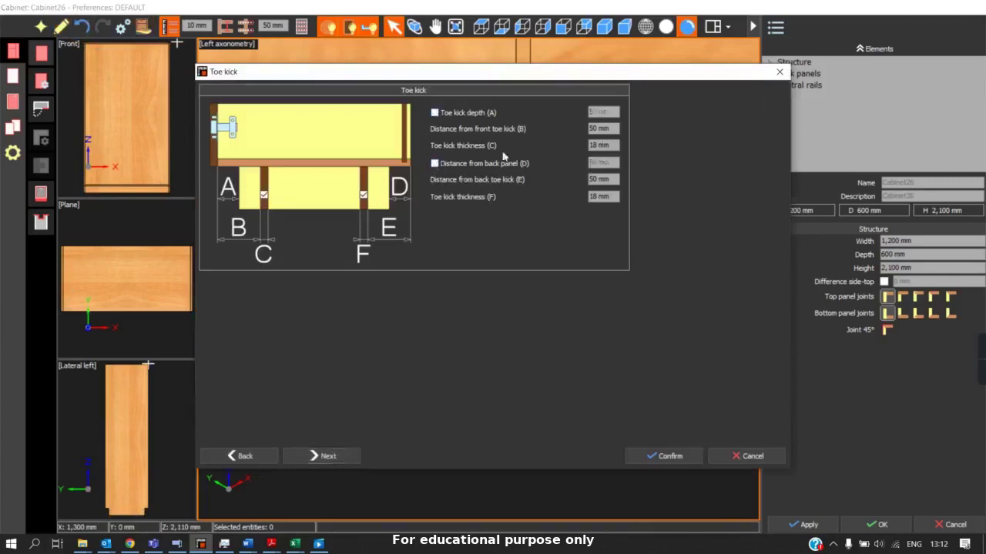
Review the toe kick thicknesses and distances, keep only the front toe kick enabled, confirm and select it in 3D
{"action": "double_click", "coordinate": [615, 146]}
{"action": "double_click", "coordinate": [615, 197]}
{"action": "double_click", "coordinate": [616, 147]}
{"action": "left_click", "coordinate": [607, 131]}
{"action": "left_click", "coordinate": [604, 180]}
{"action": "left_click", "coordinate": [660, 456]}
{"action": "scroll", "coordinate": [567, 409], "scroll_direction": "up", "scroll_amount": 5}
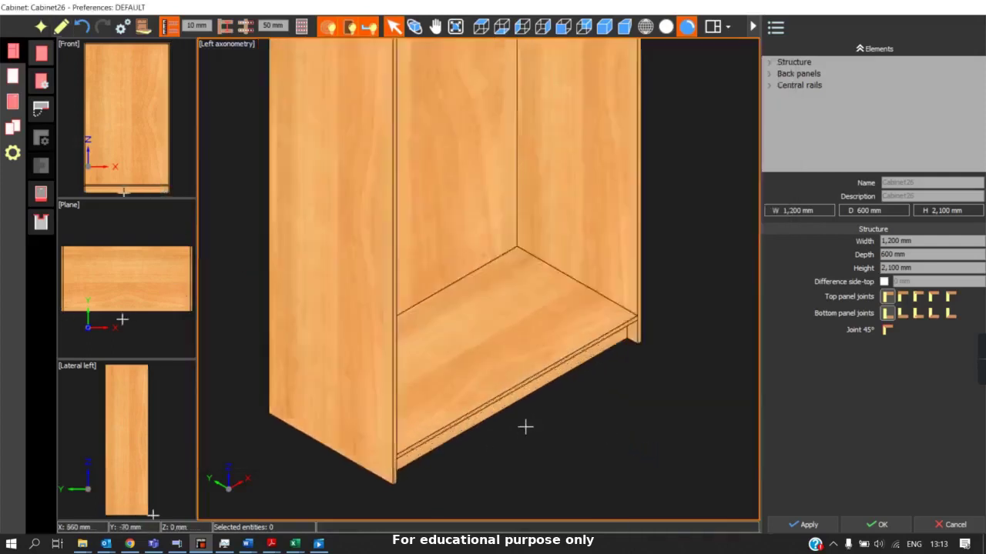
{"action": "left_click", "coordinate": [513, 388]}
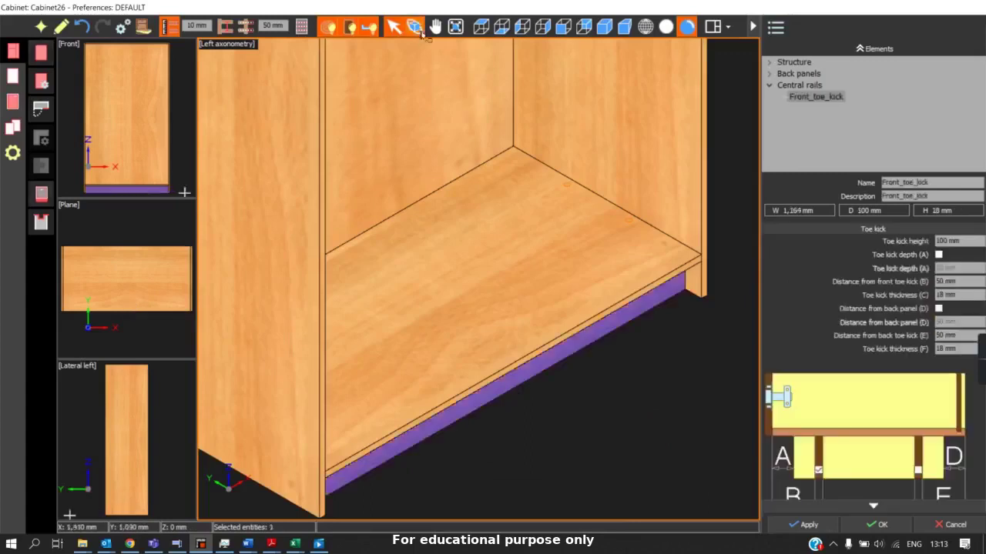